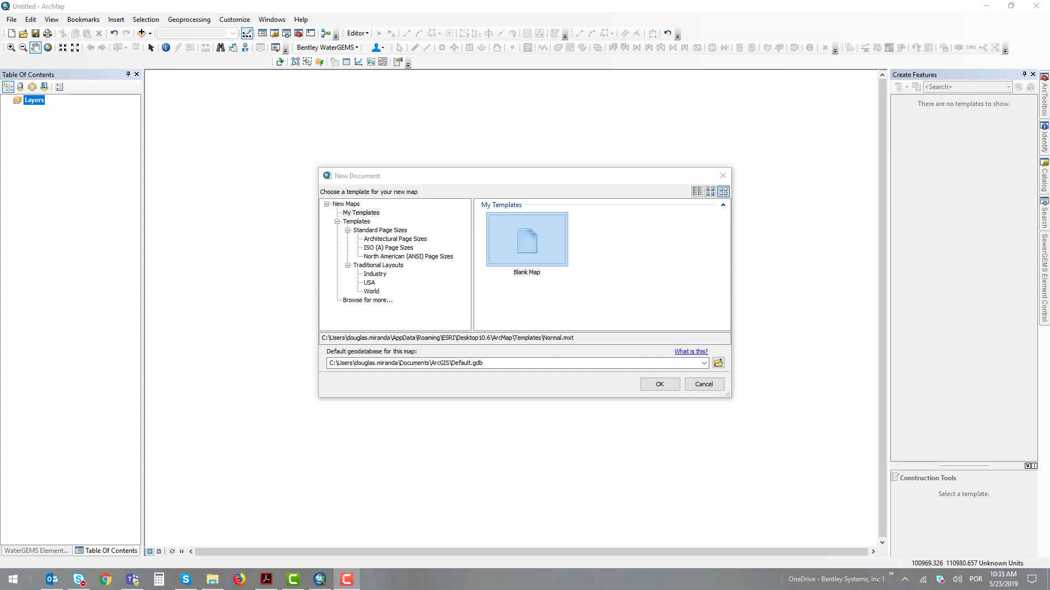
Step: Start a new Blank Map and discard the previous Untitled map without saving
click(507, 230)
click(659, 385)
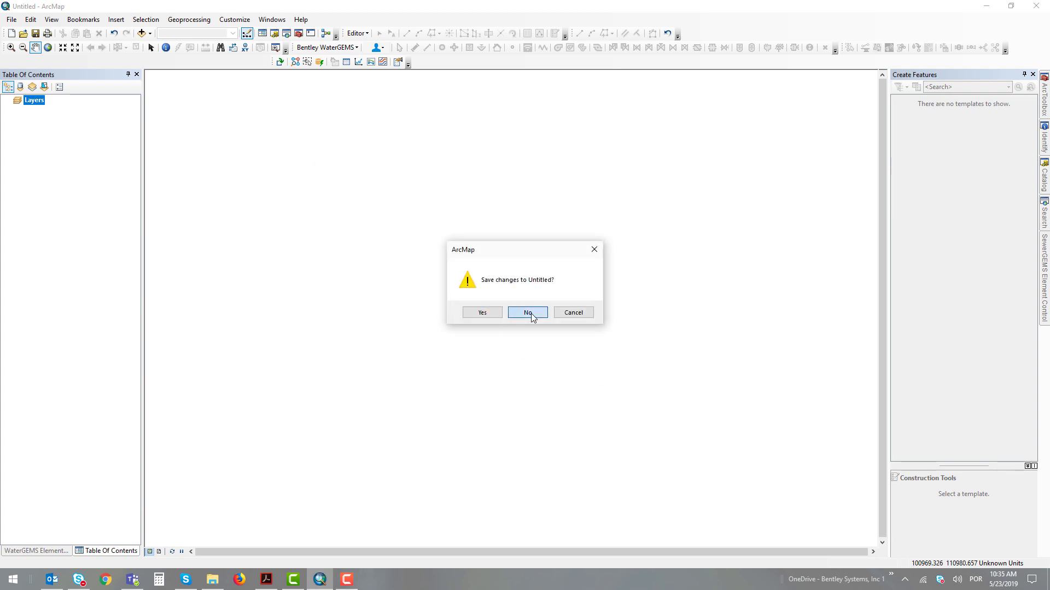
click(528, 313)
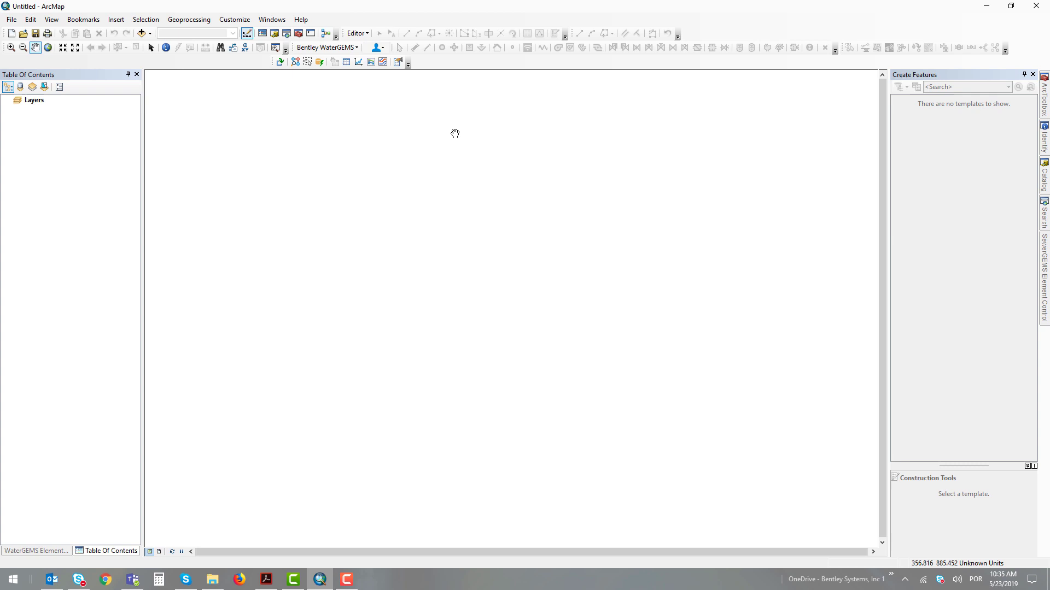
Step: Add the existing hydraulic model Wkshop15.wtg from the WaterDistGIS\TRex folder to the map
click(336, 48)
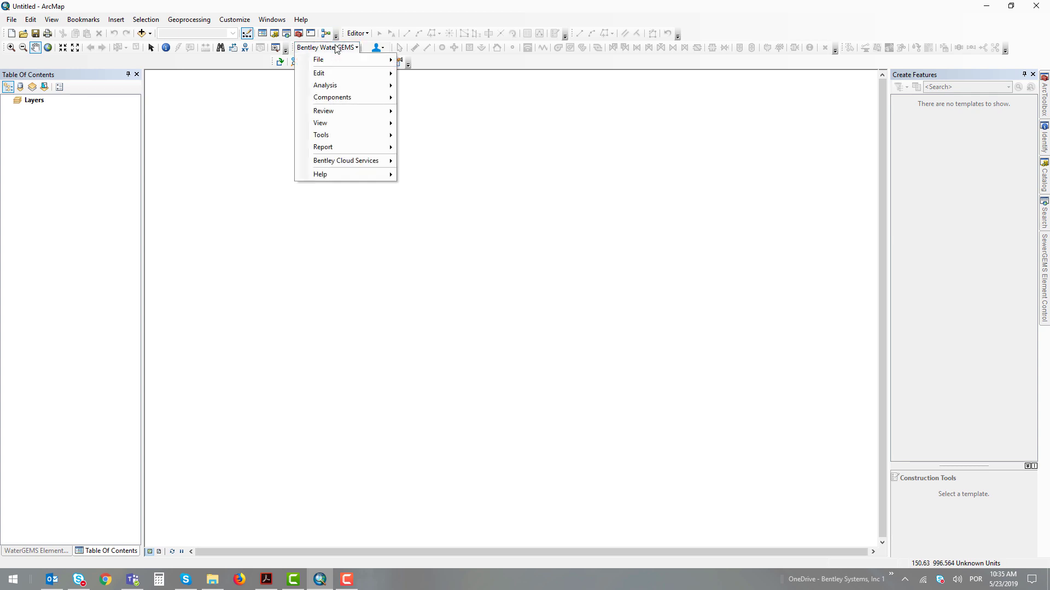
mouse_move(336, 59)
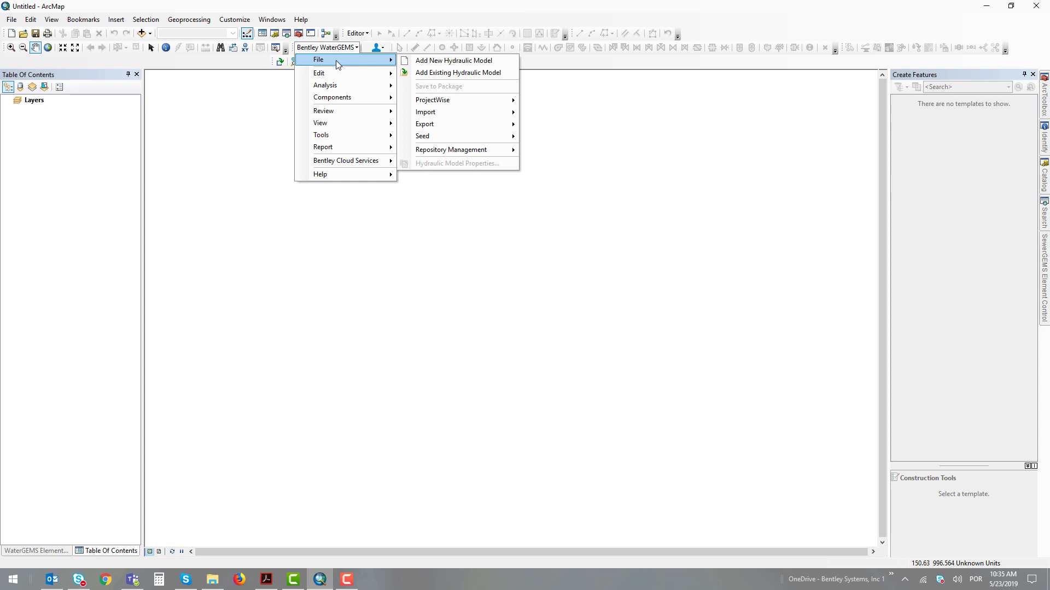
click(471, 74)
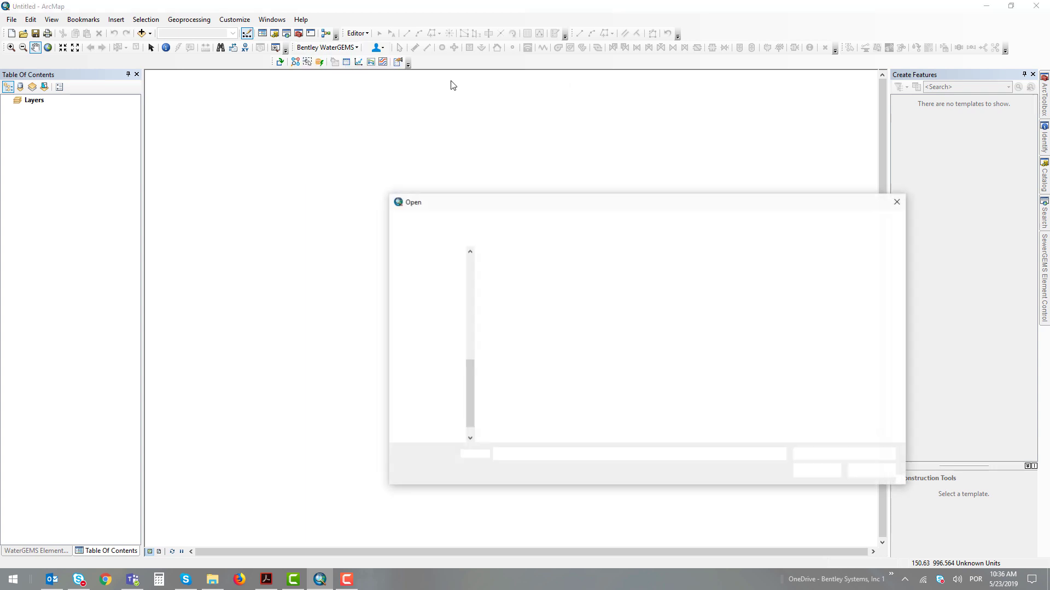
drag(621, 202, 506, 169)
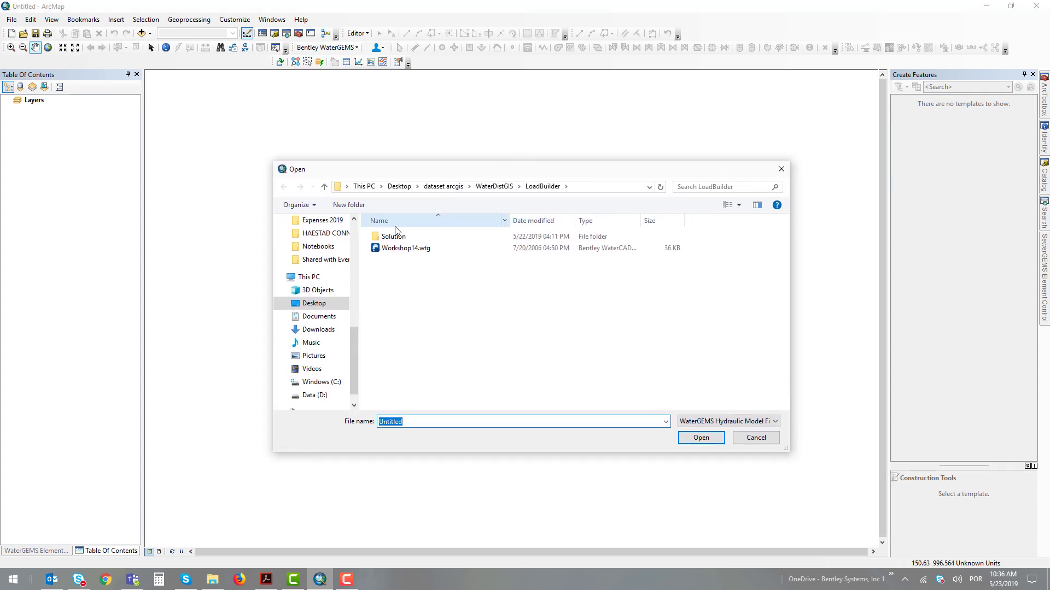
click(494, 187)
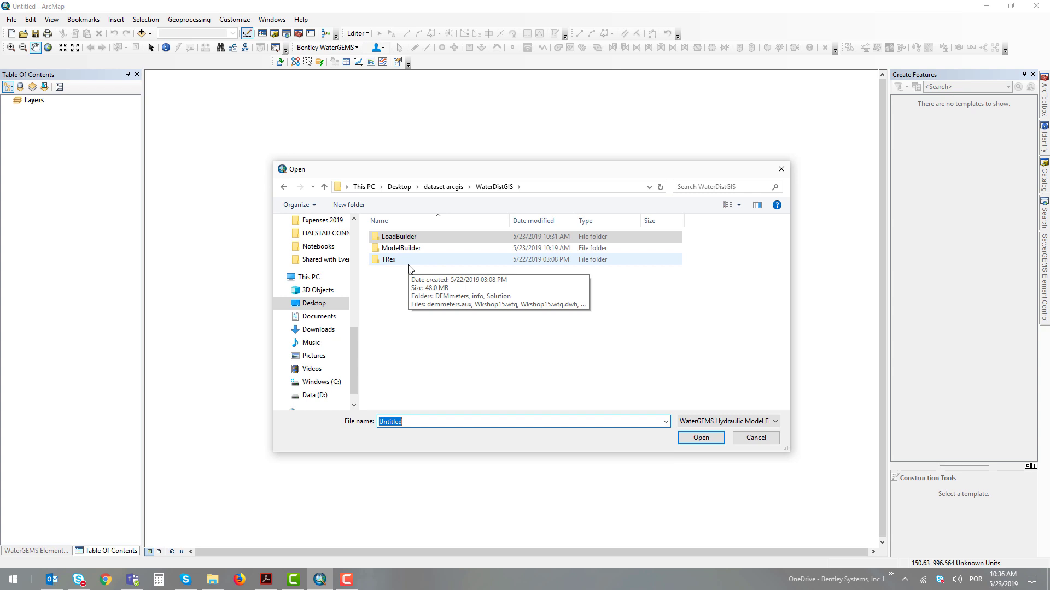
double_click(408, 264)
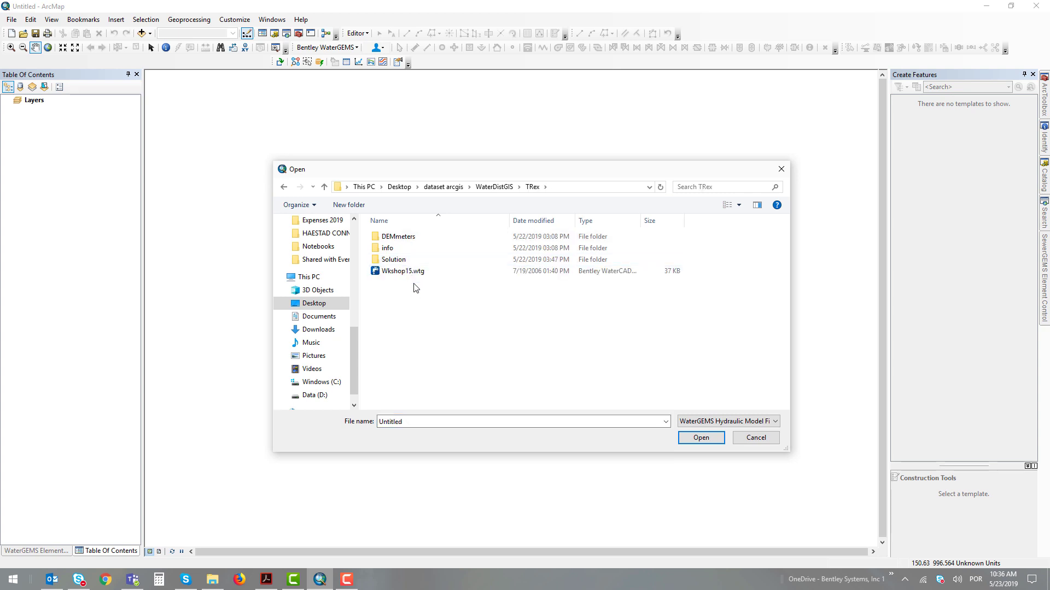
click(415, 271)
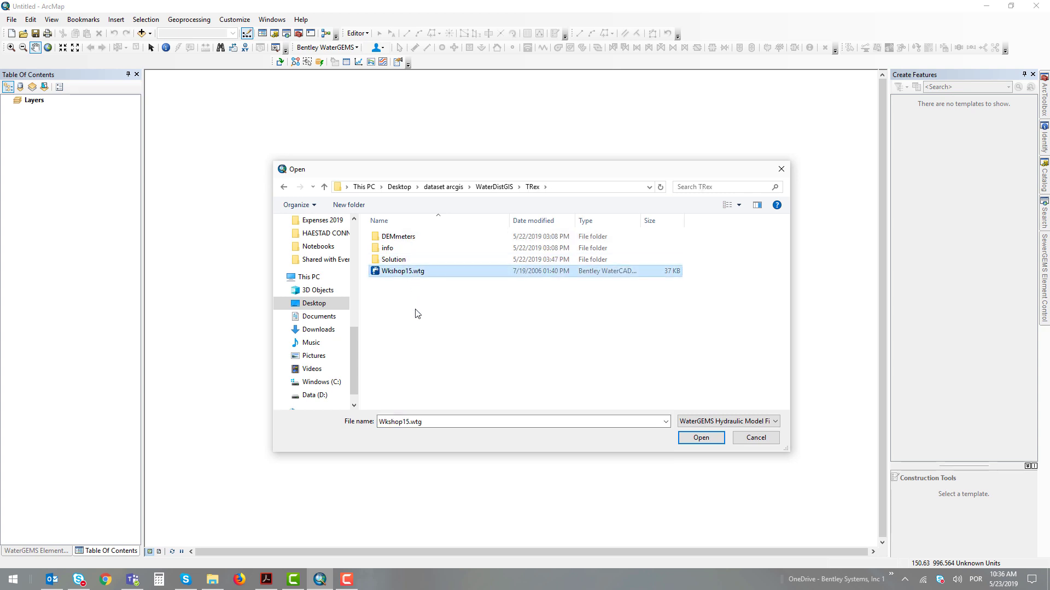
click(702, 437)
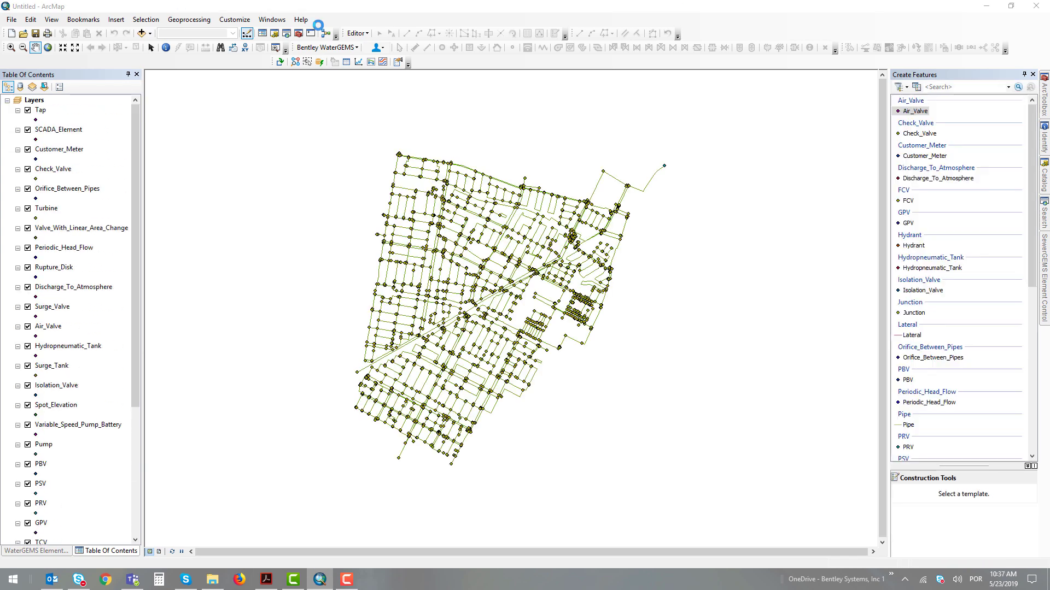
Step: Open the Junction Table FlexTable, check its 0.0 elevations, and close it
click(560, 317)
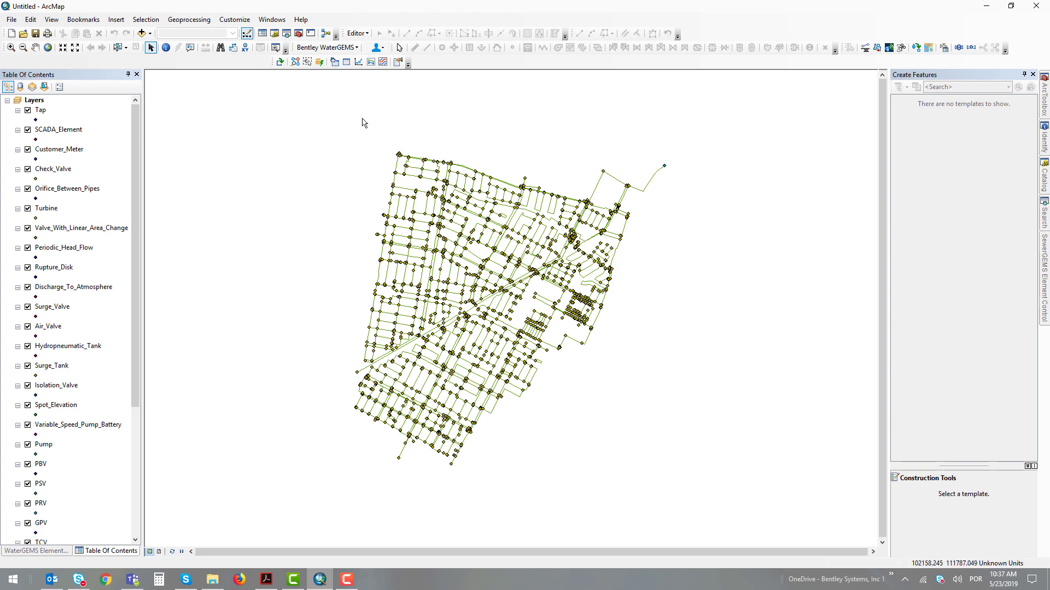
click(341, 49)
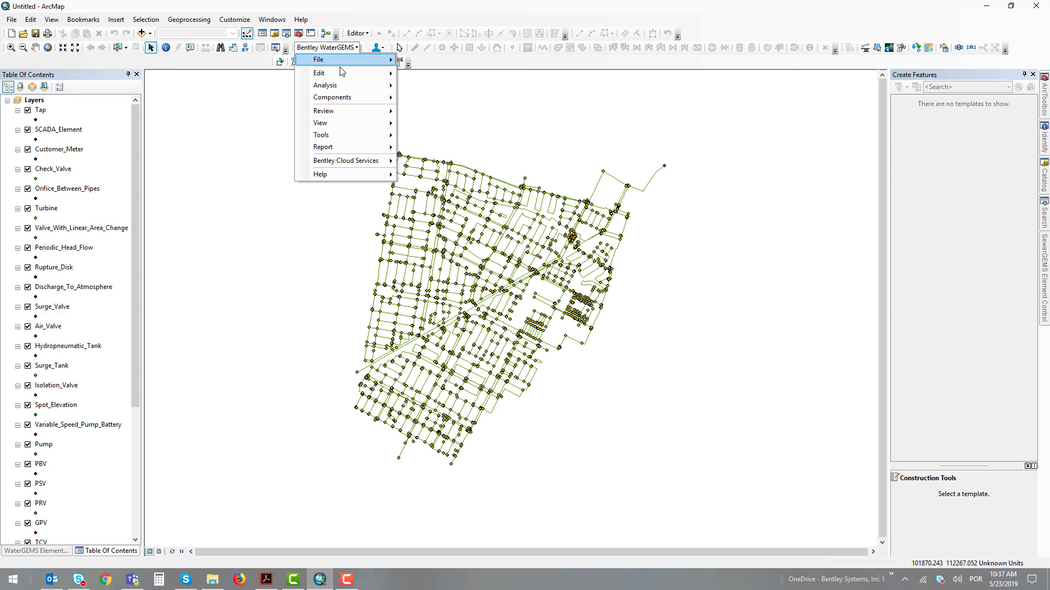
mouse_move(356, 123)
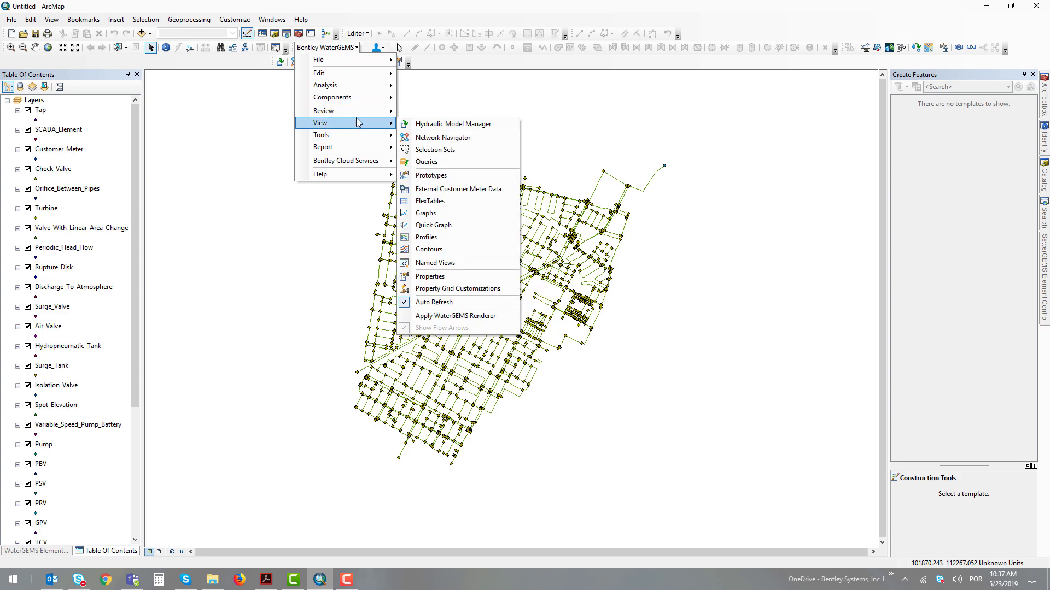
click(449, 207)
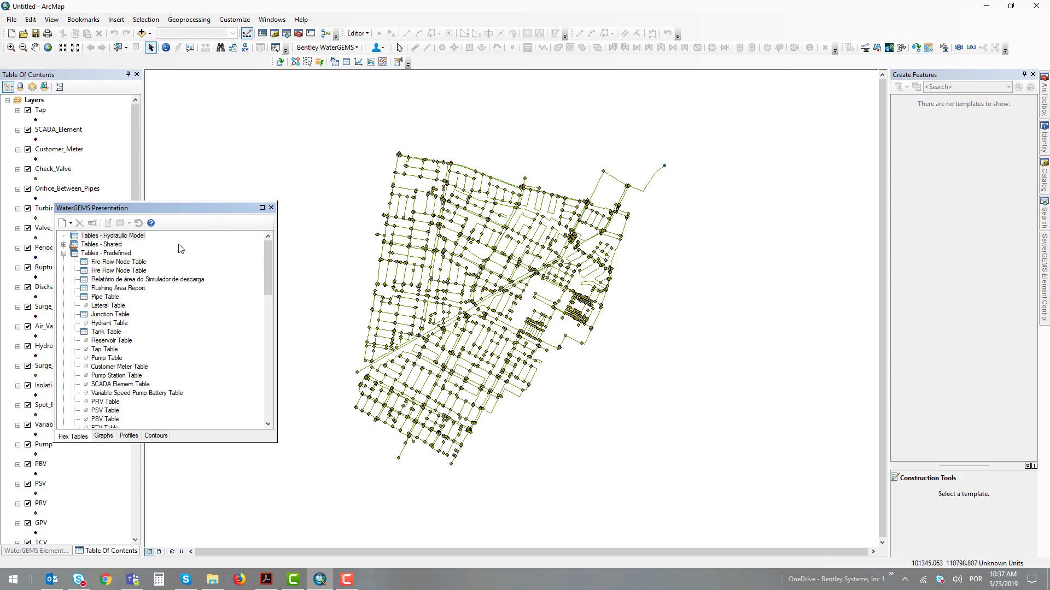
double_click(113, 315)
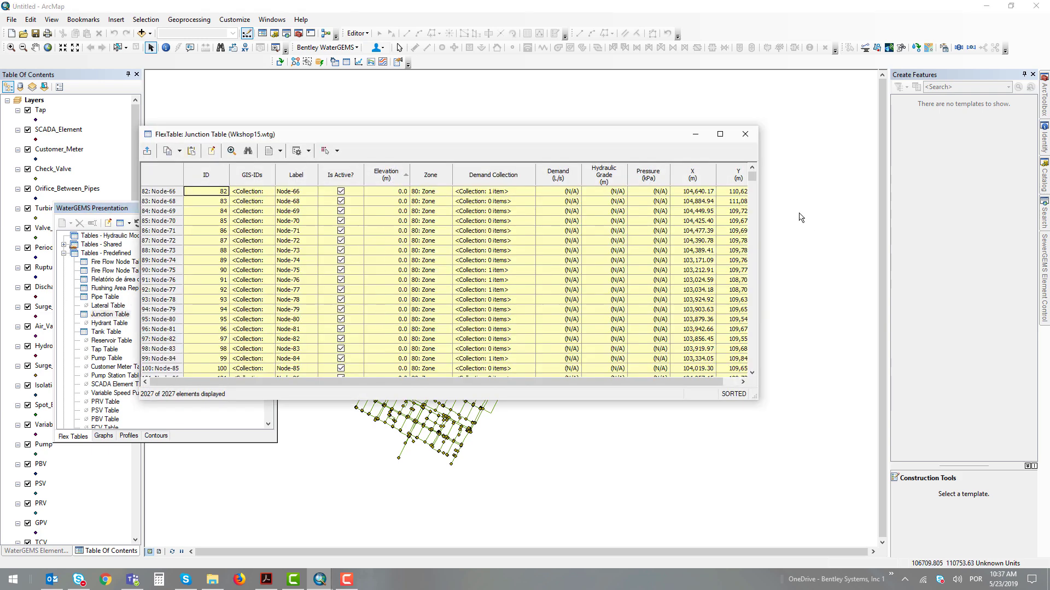
mouse_move(752, 176)
mouse_down()
mouse_move(750, 364)
mouse_move(764, 171)
mouse_up()
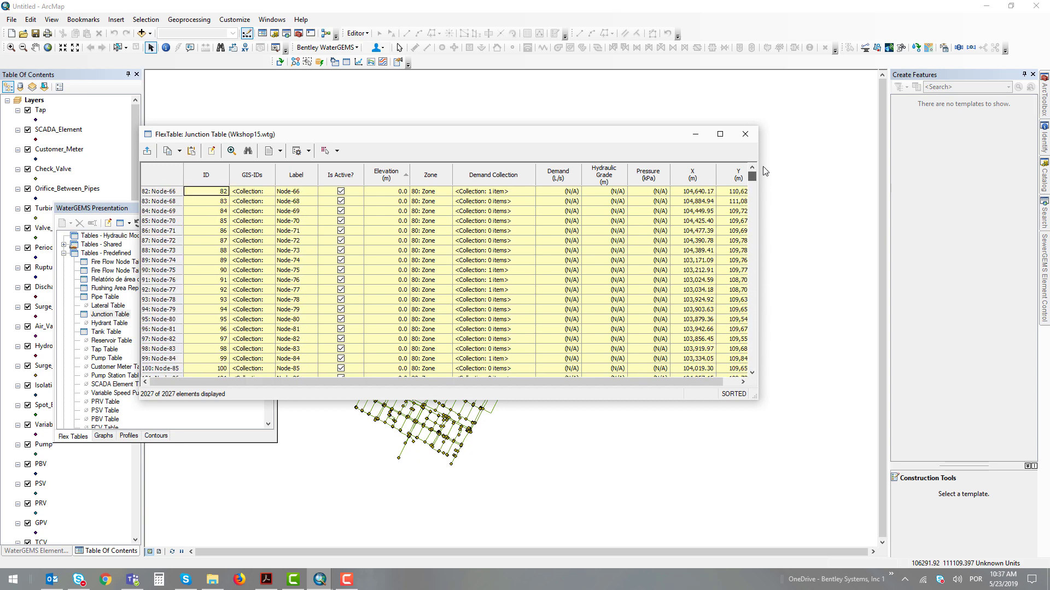
click(746, 134)
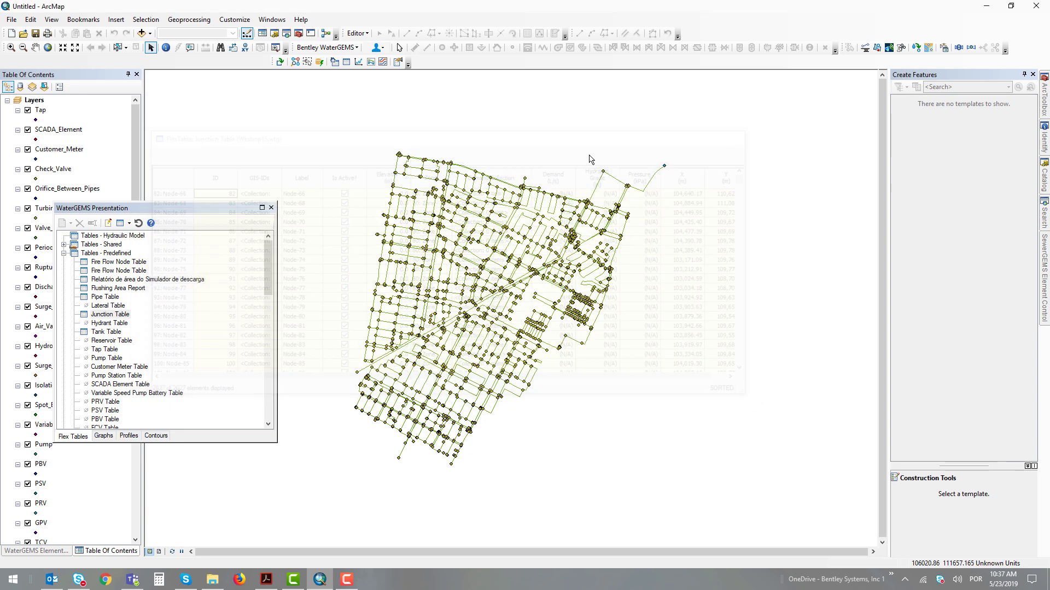
Step: Add the DEMmeters raster from TRex and frame it with the pipe network in view
click(273, 211)
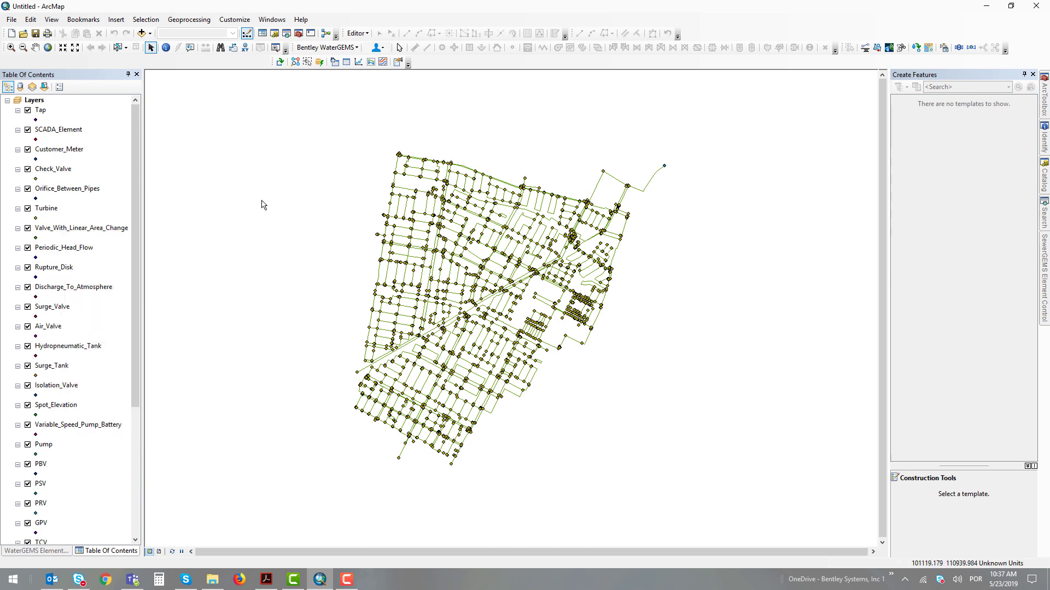
click(139, 35)
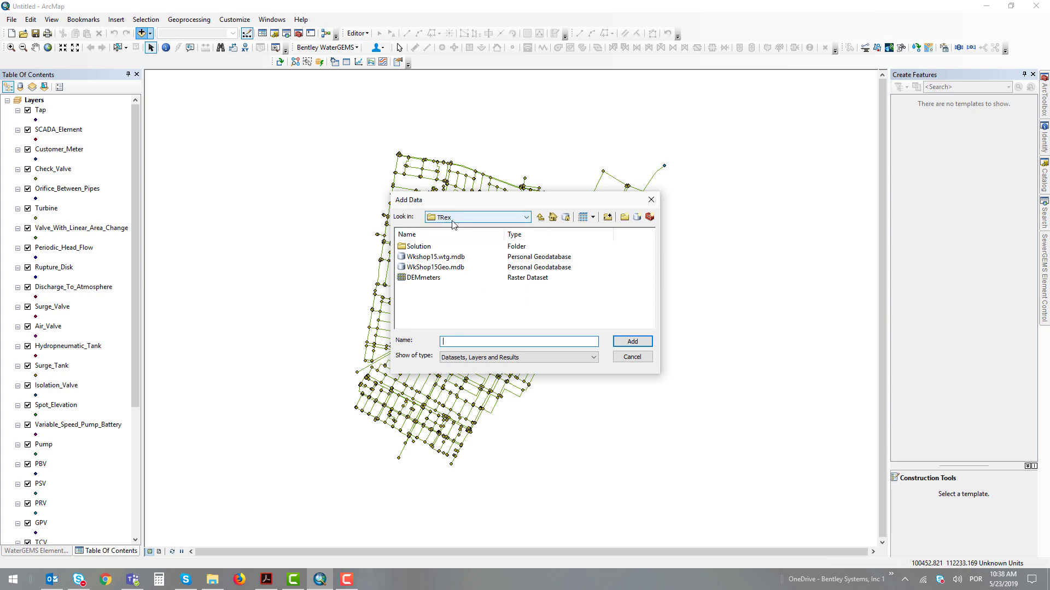
double_click(419, 278)
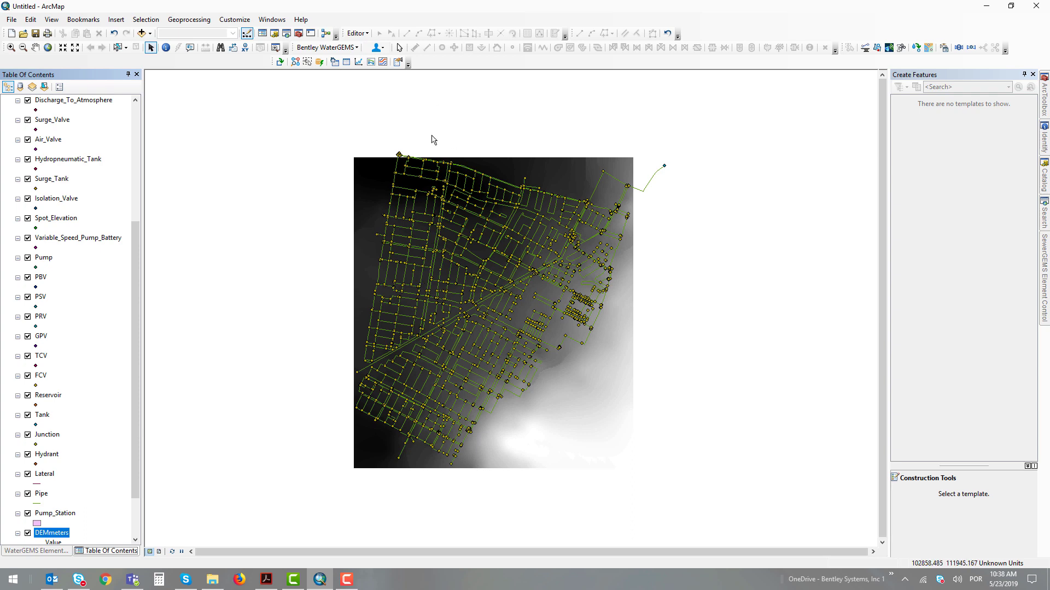
scroll(405, 153, up, 5)
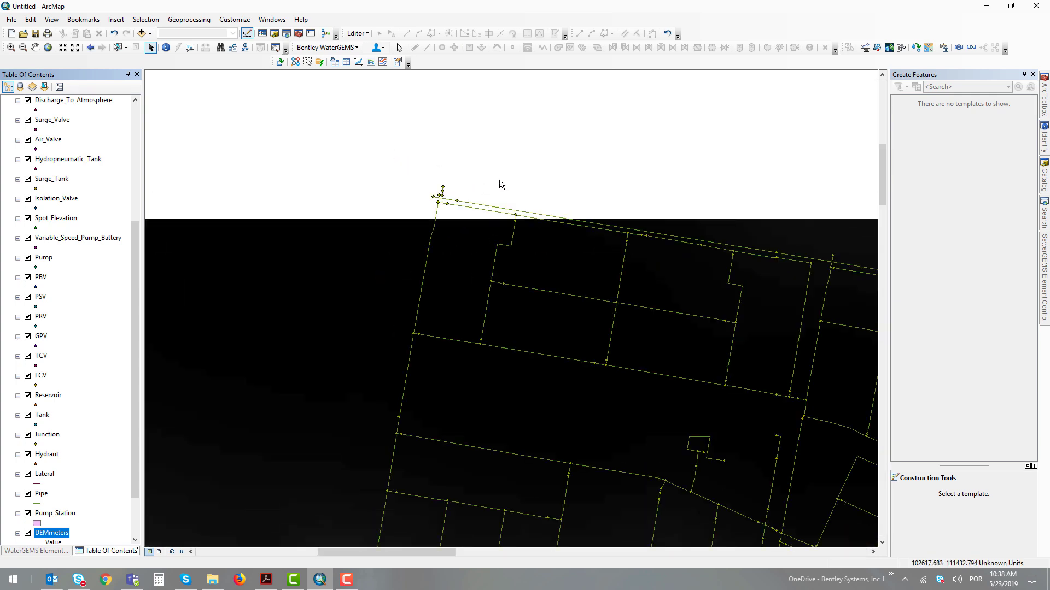
scroll(500, 183, down, 3)
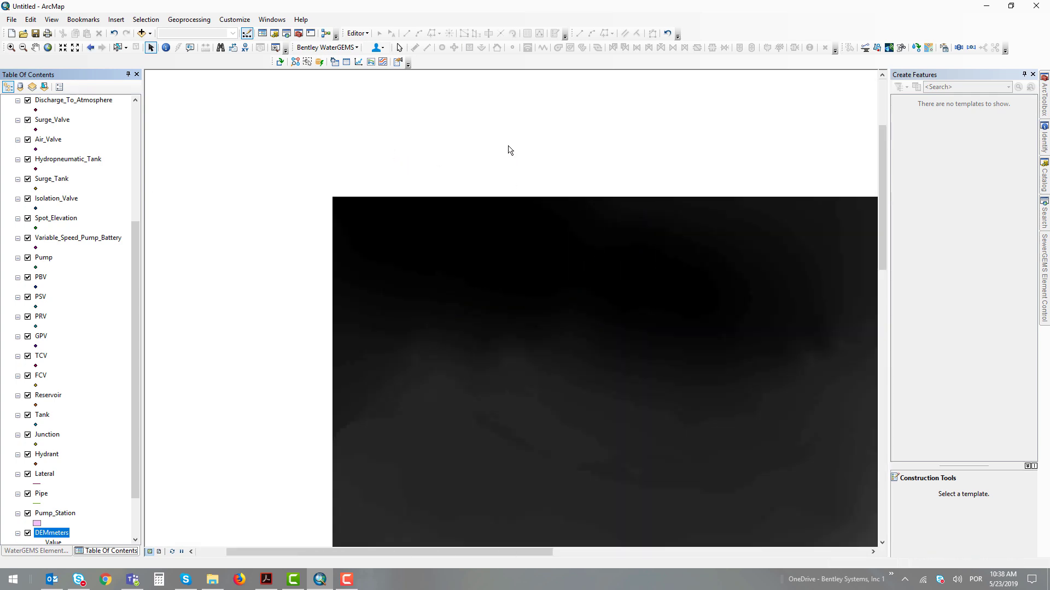
scroll(586, 209, up, 2)
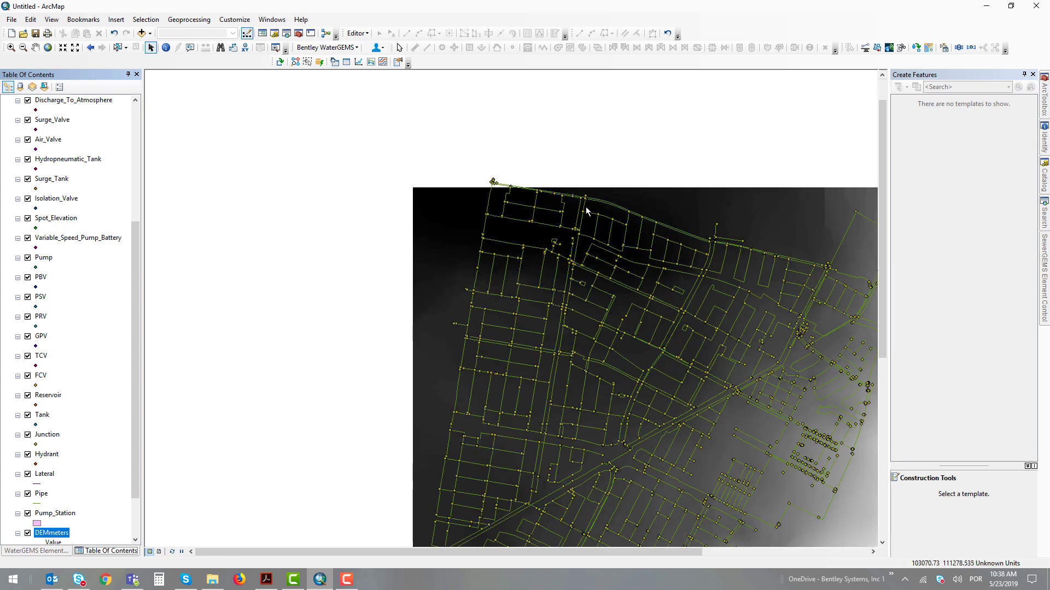
scroll(586, 209, down, 4)
drag(669, 270, 558, 262)
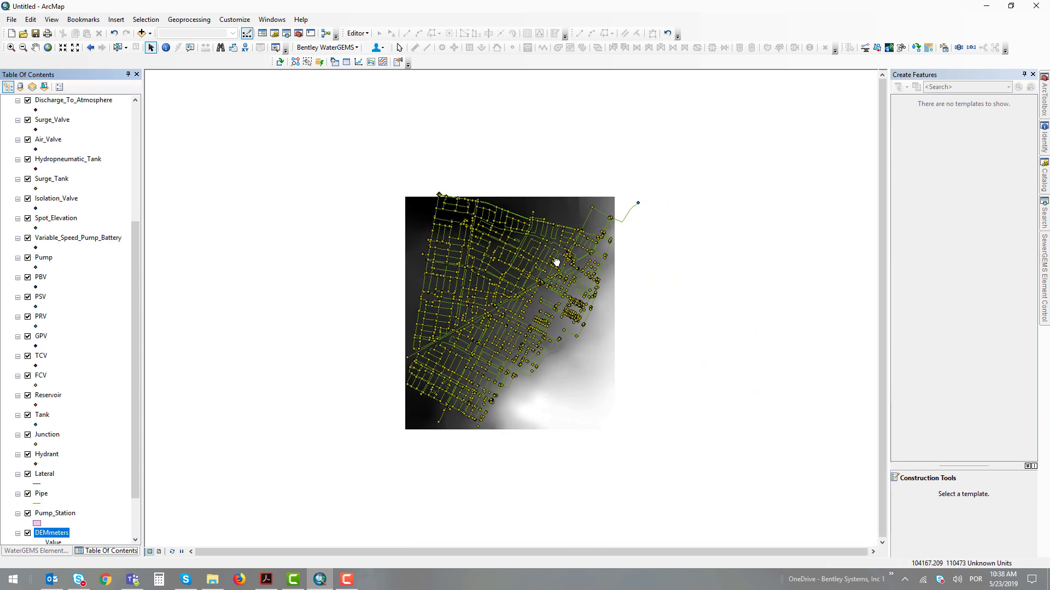
scroll(582, 248, up, 2)
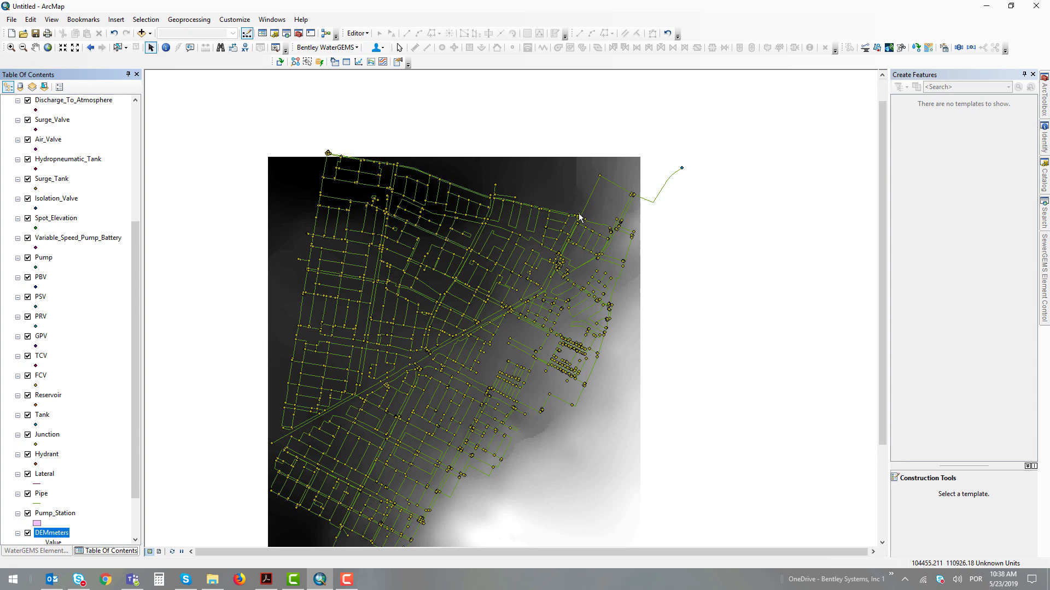
drag(501, 259, 579, 210)
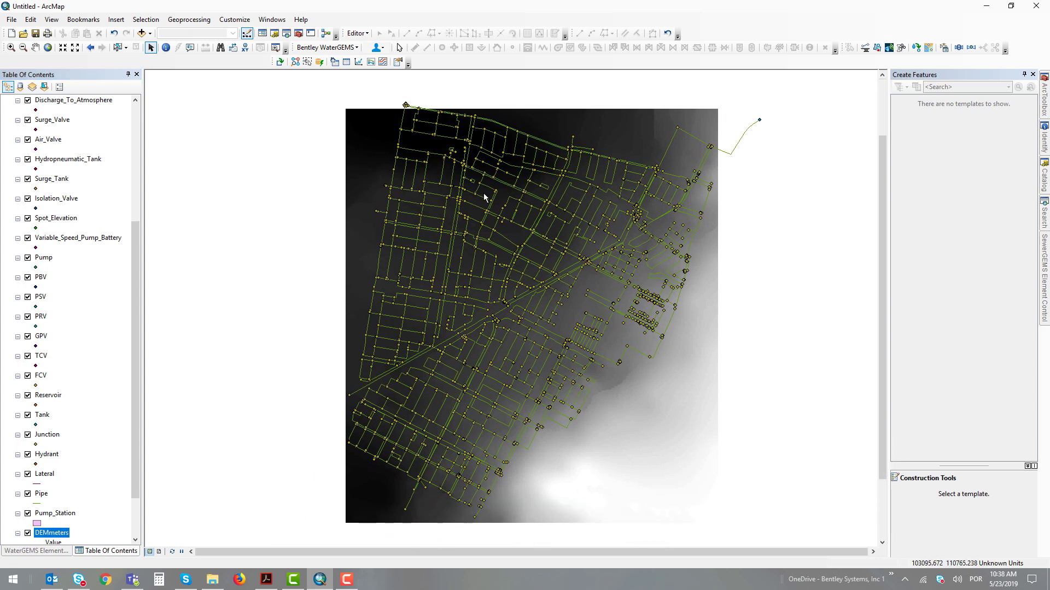
Step: In the TRex Wizard, set the elevation source to ArcGIS Raster using the DEMmeters dataset
click(330, 48)
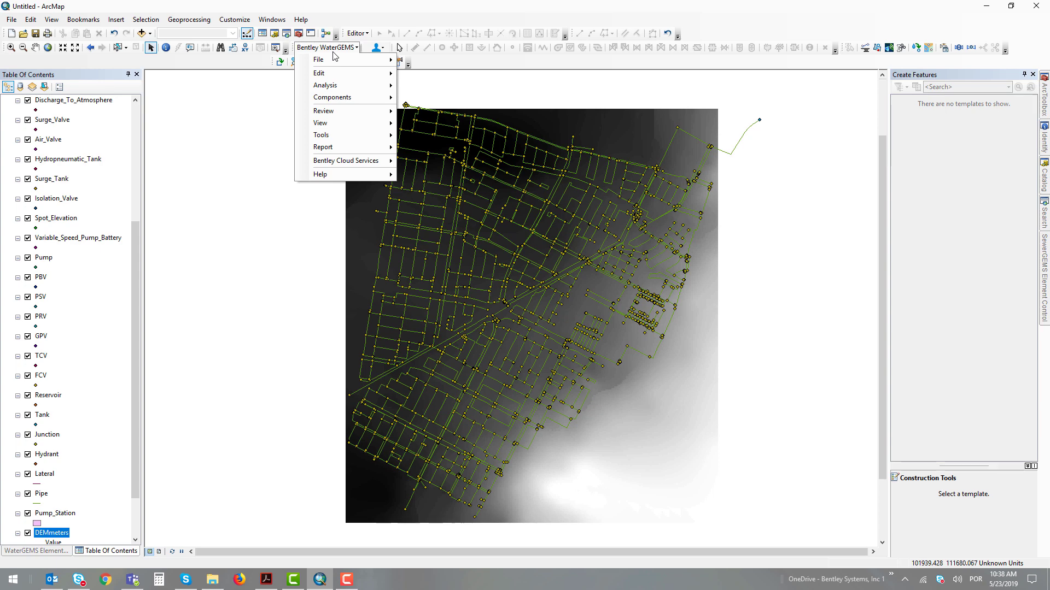
mouse_move(338, 136)
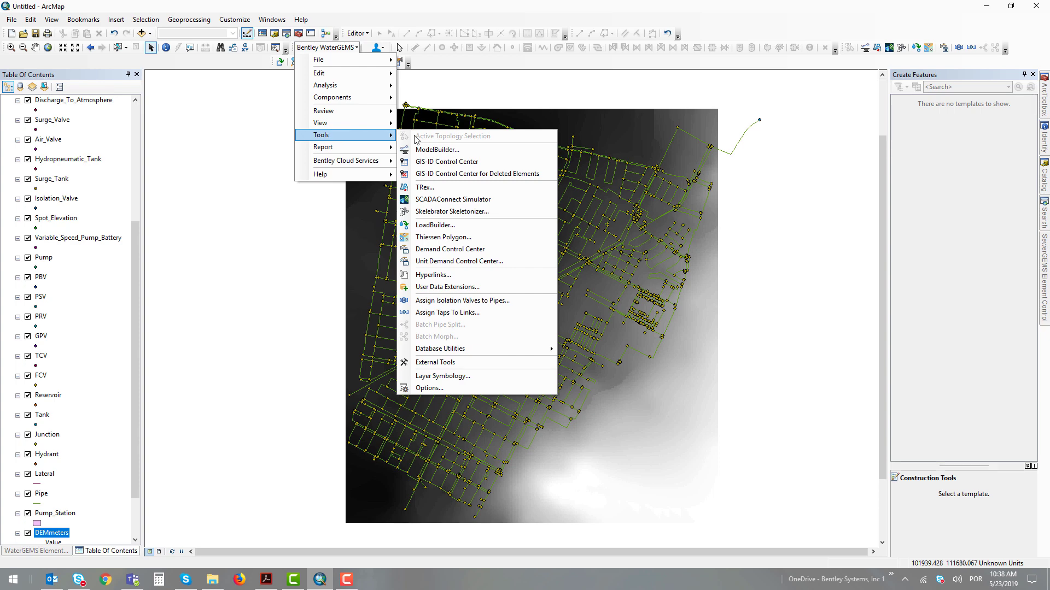
click(465, 191)
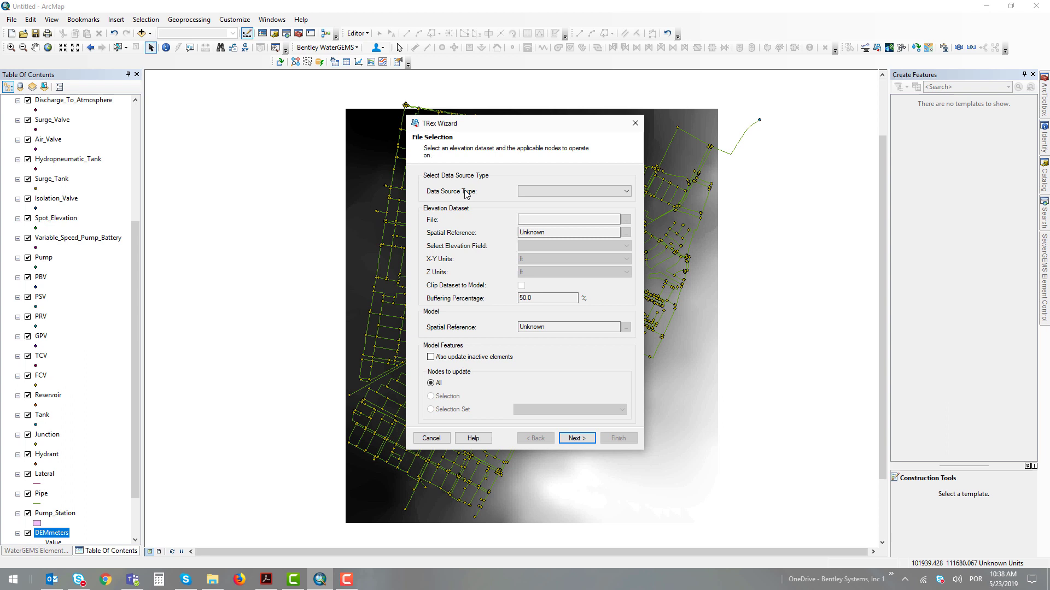
click(556, 198)
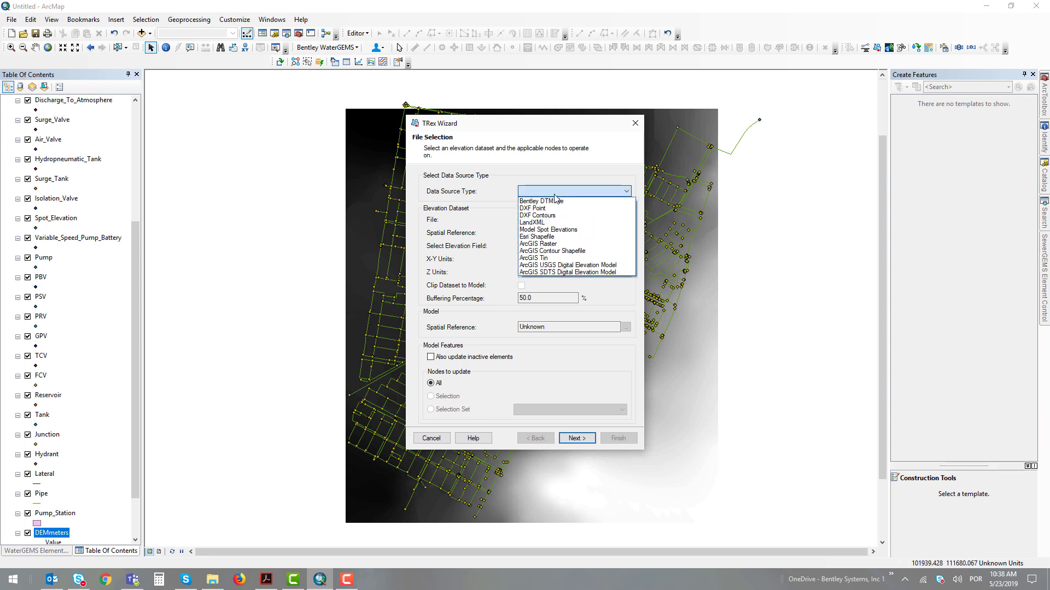
click(559, 244)
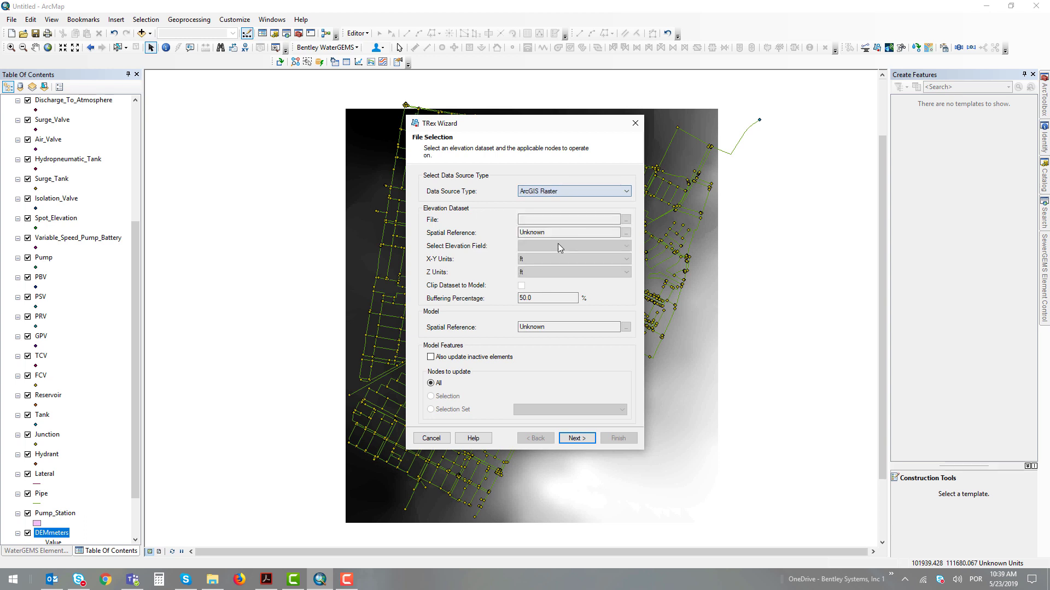
click(625, 220)
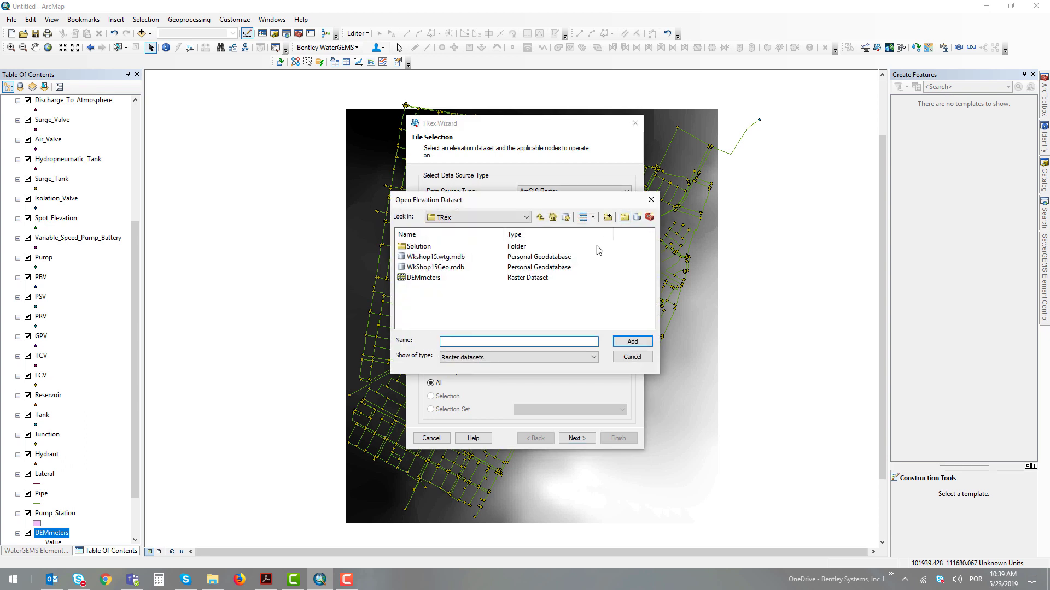
click(430, 279)
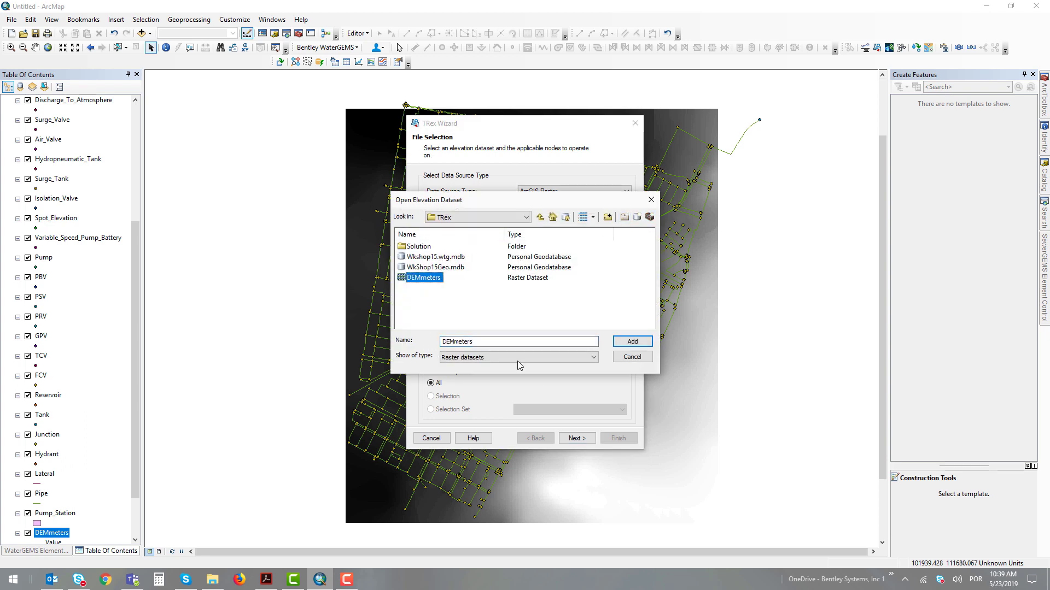
click(632, 341)
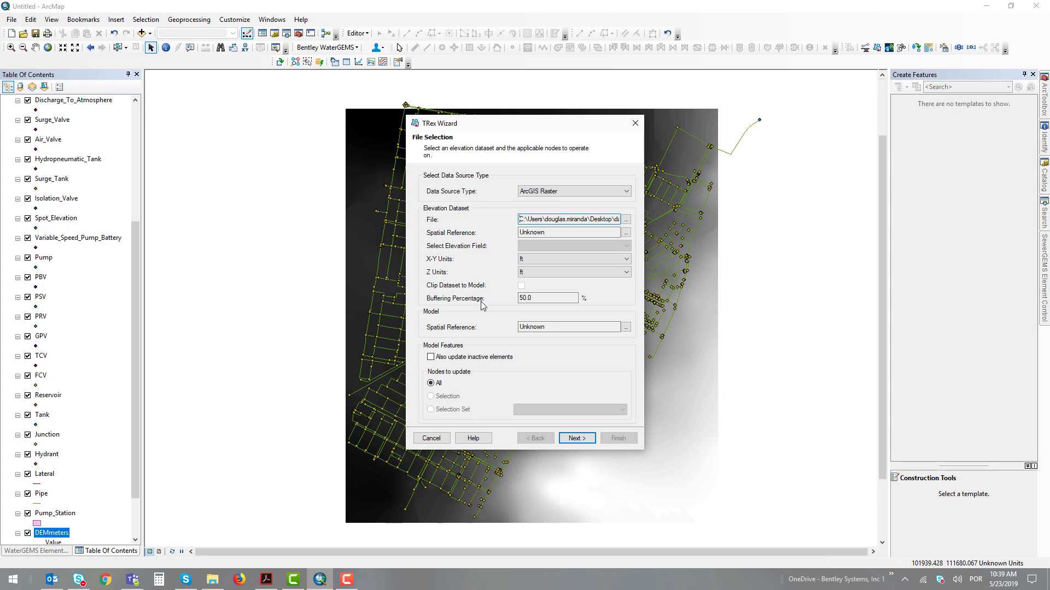
Step: Set both X-Y Units and Z Units to m
click(531, 259)
click(540, 298)
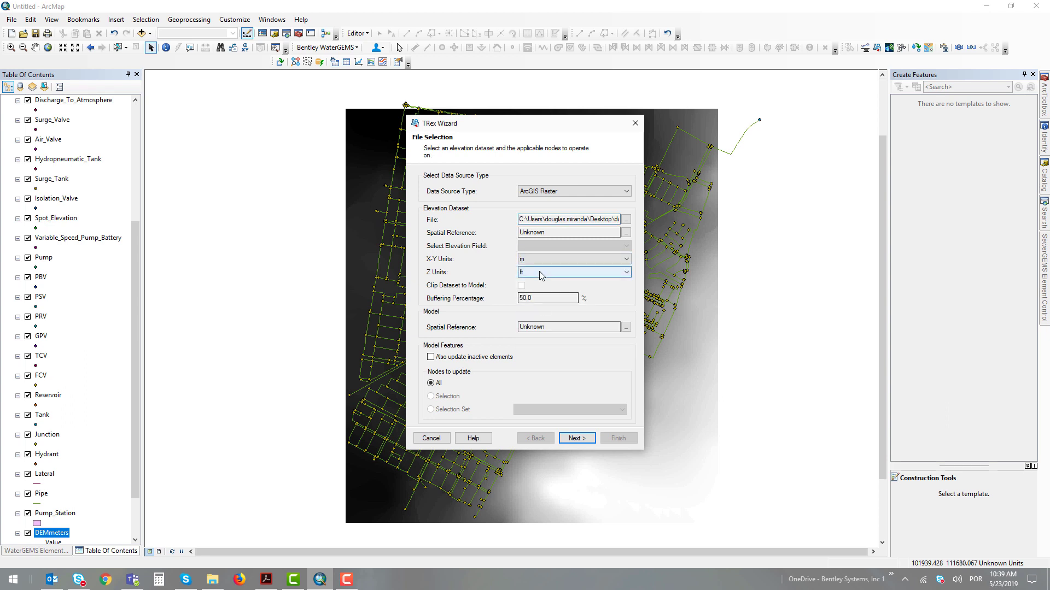
click(539, 272)
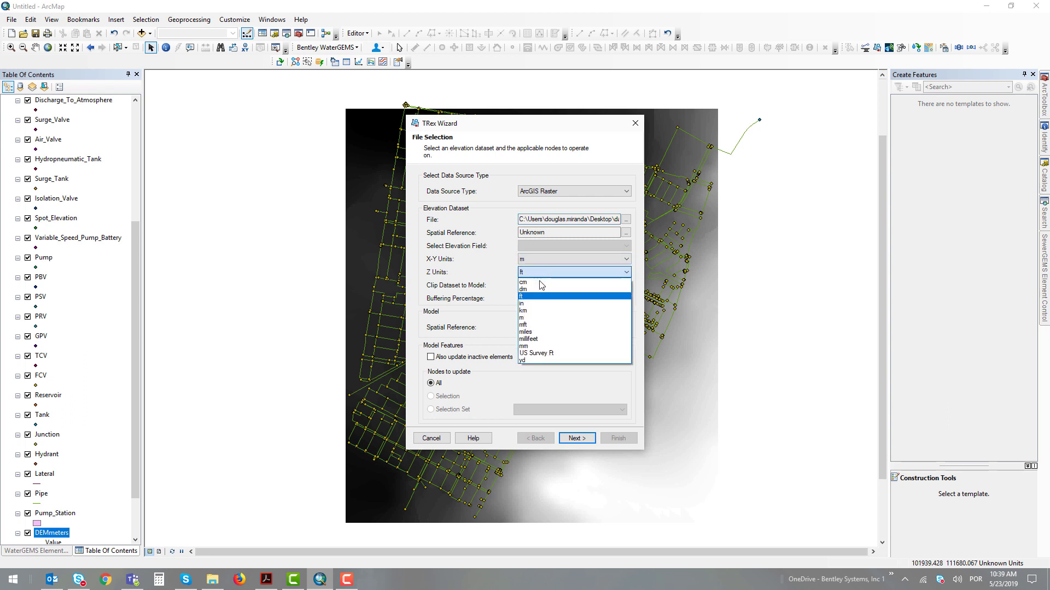
click(537, 317)
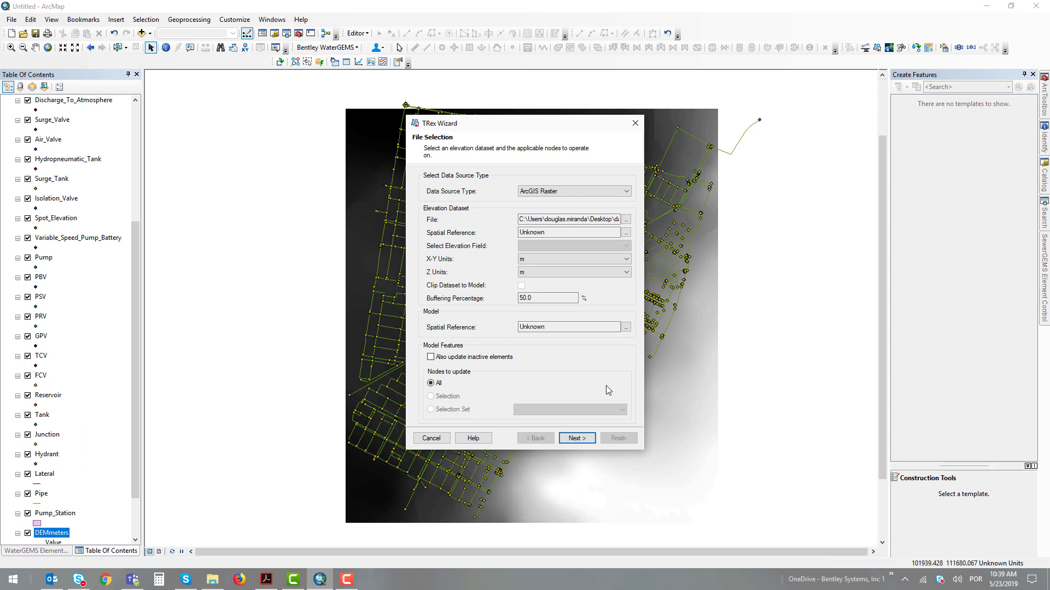
Step: Run the extraction past the spatial-reference and out-of-range notices, saving elevations to Base-Physical
click(575, 439)
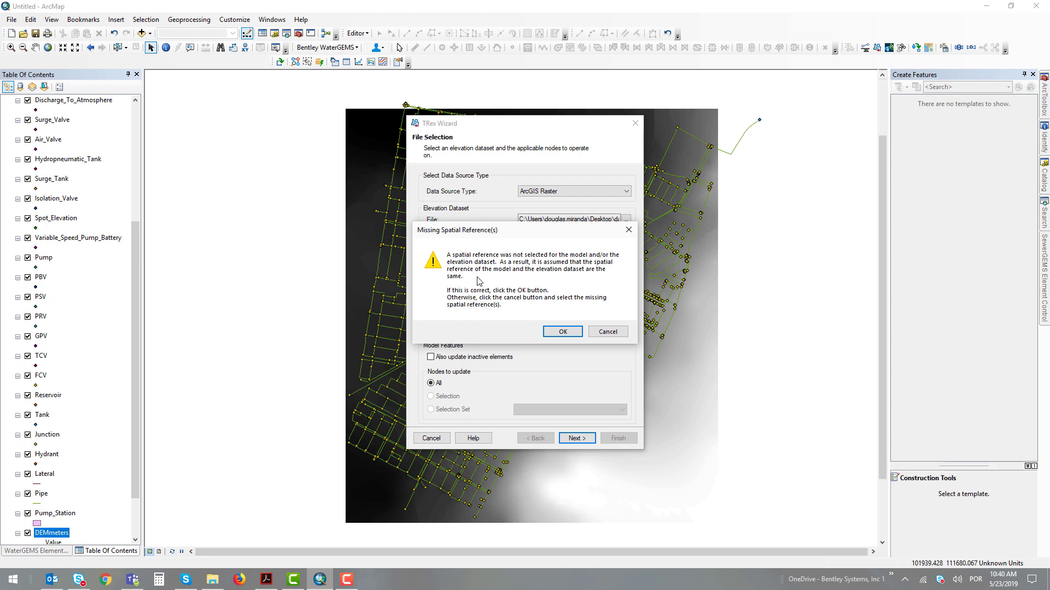
click(562, 332)
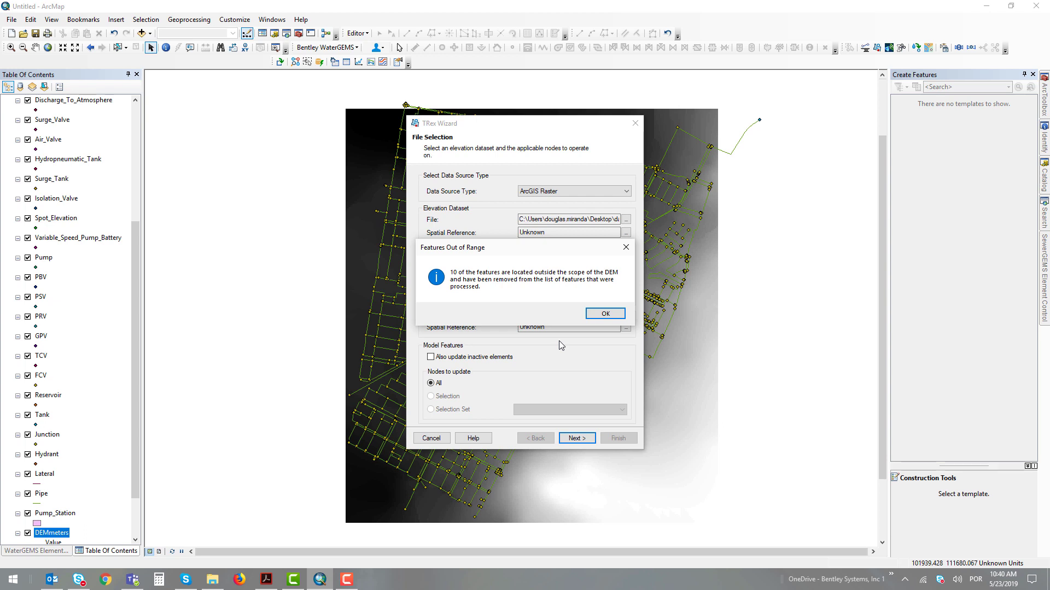
click(604, 313)
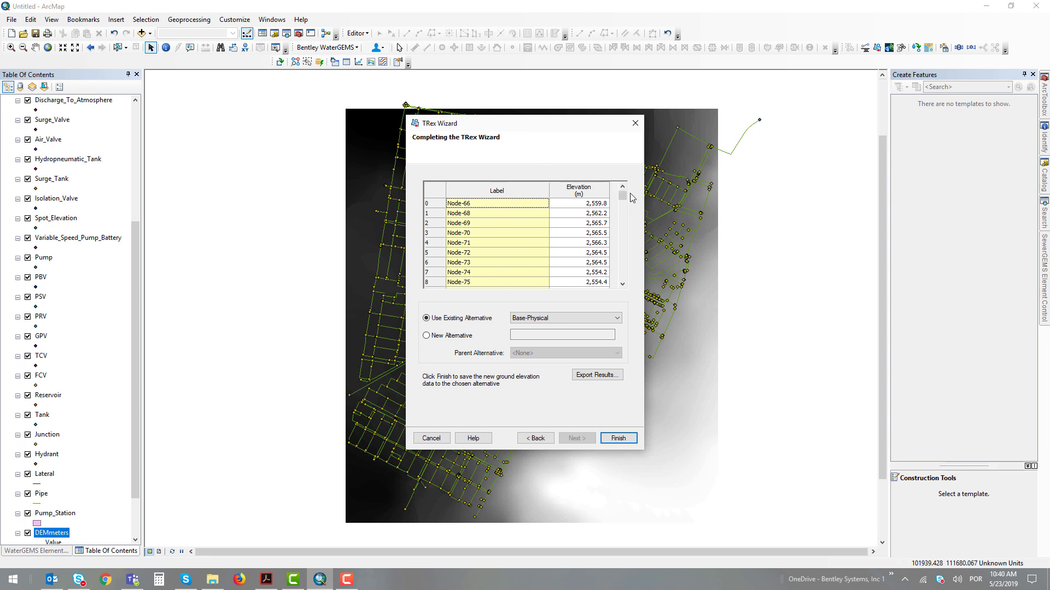
drag(624, 198, 640, 309)
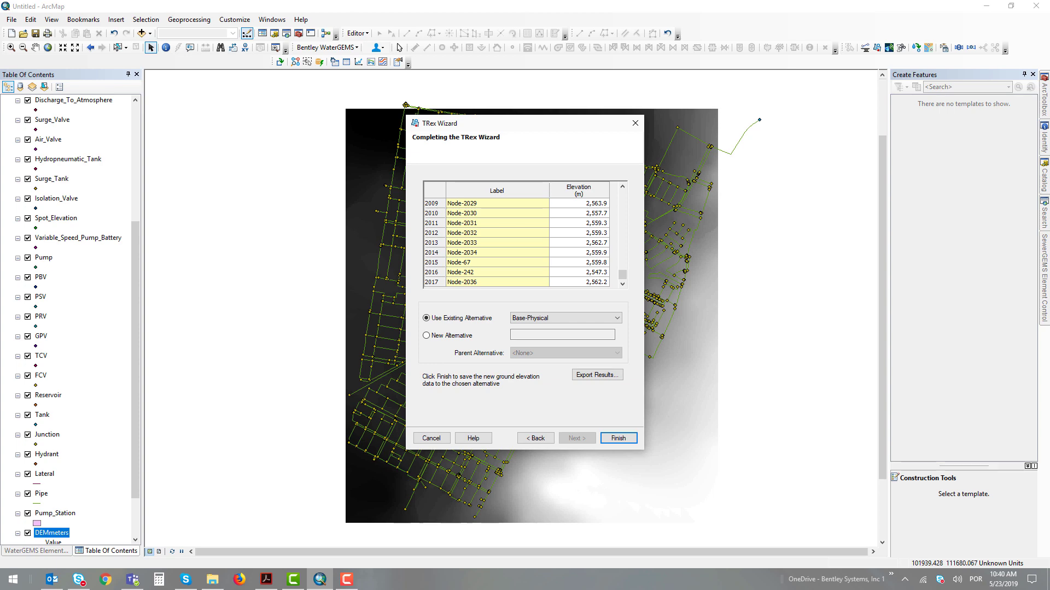
click(618, 438)
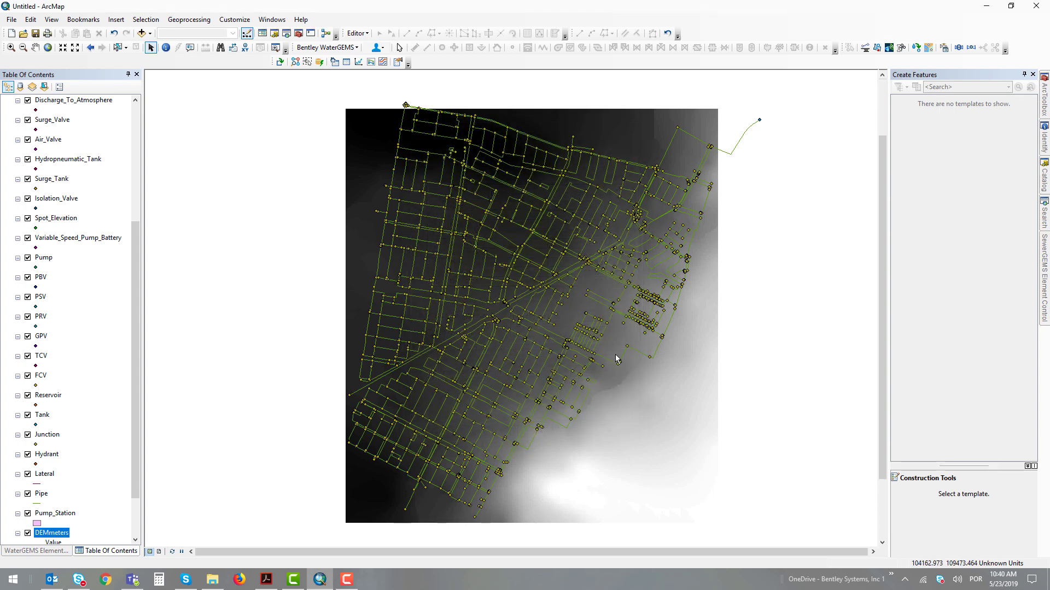
Step: Reopen the Junction Table, showing junctions still at 0.0 beside others at 2,546.8 m
click(334, 54)
mouse_move(380, 127)
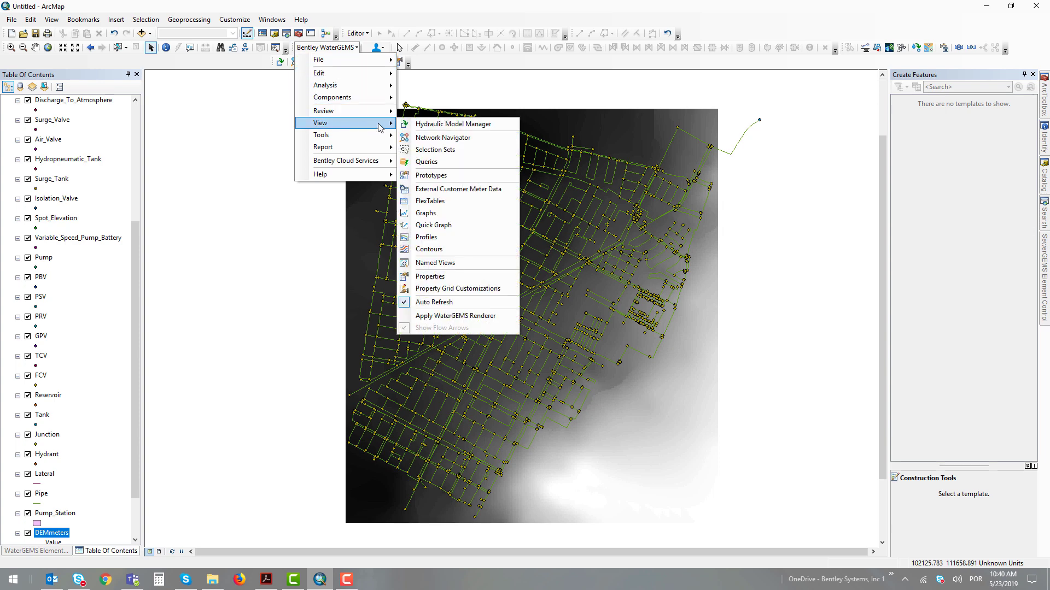
click(431, 201)
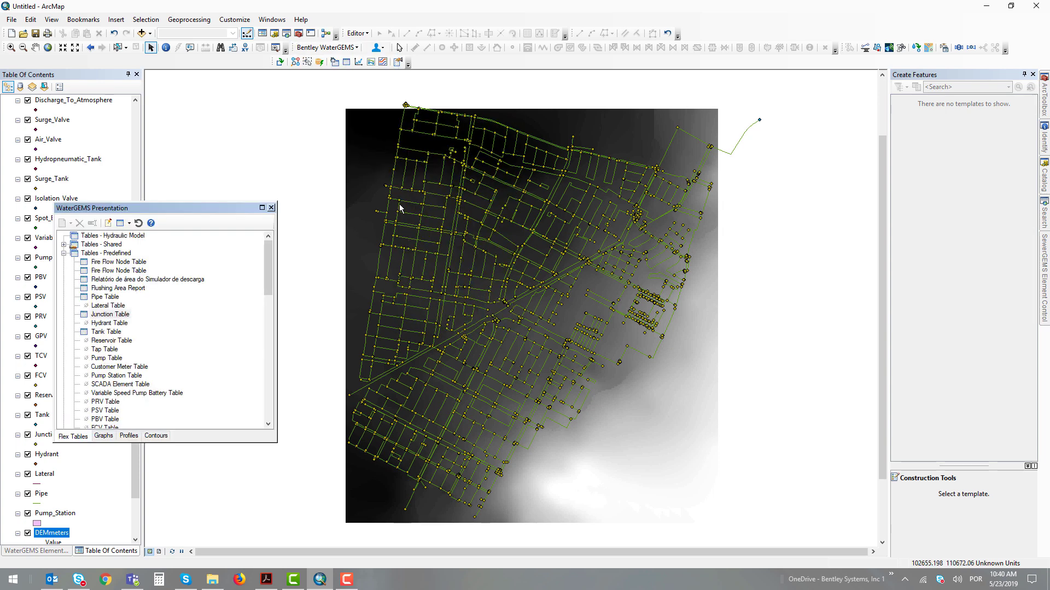
double_click(114, 315)
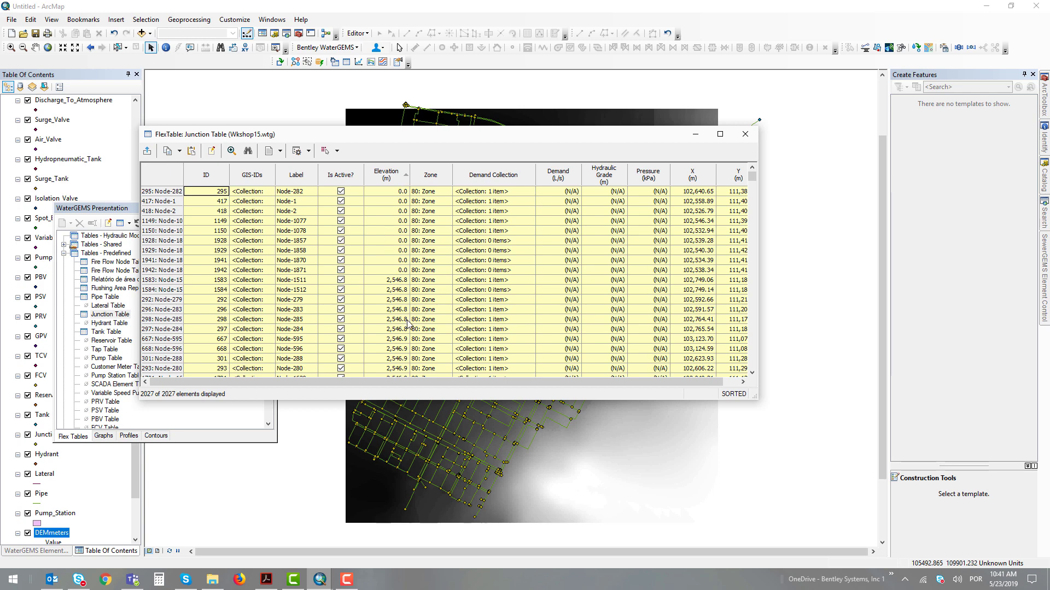
drag(497, 139, 603, 179)
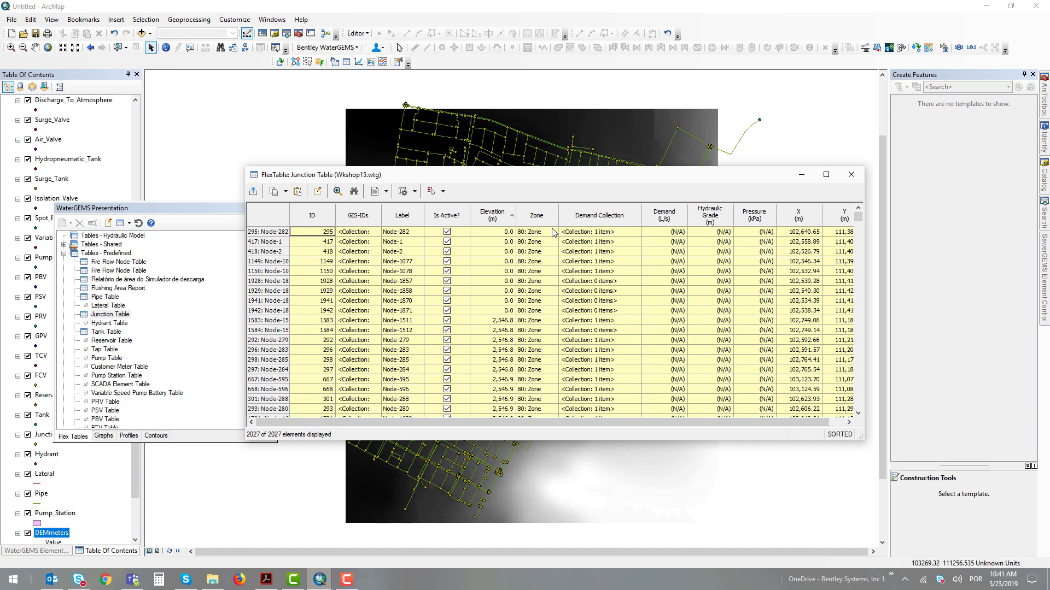
click(366, 34)
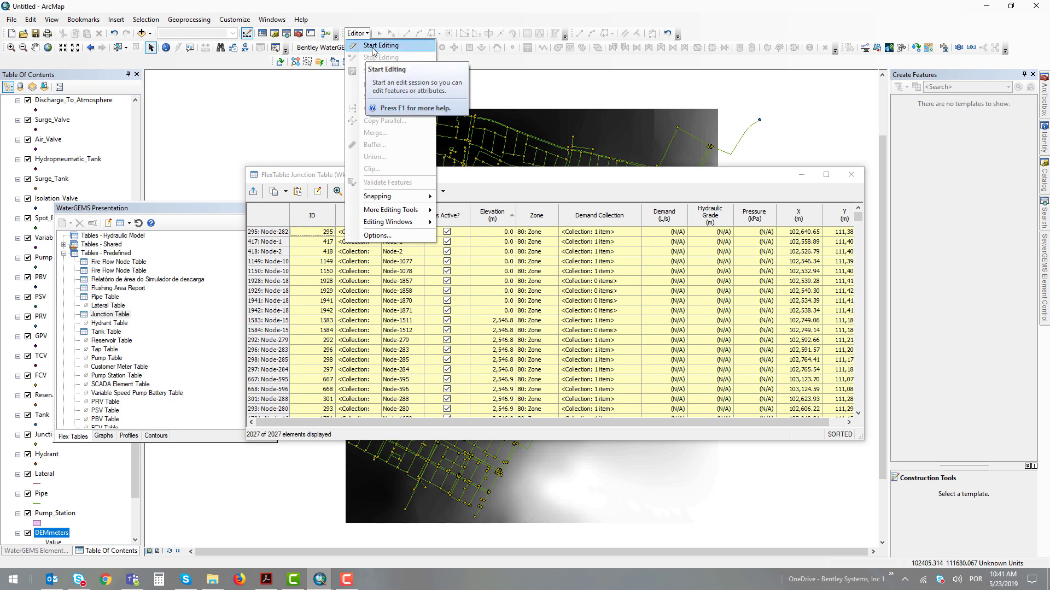
click(374, 46)
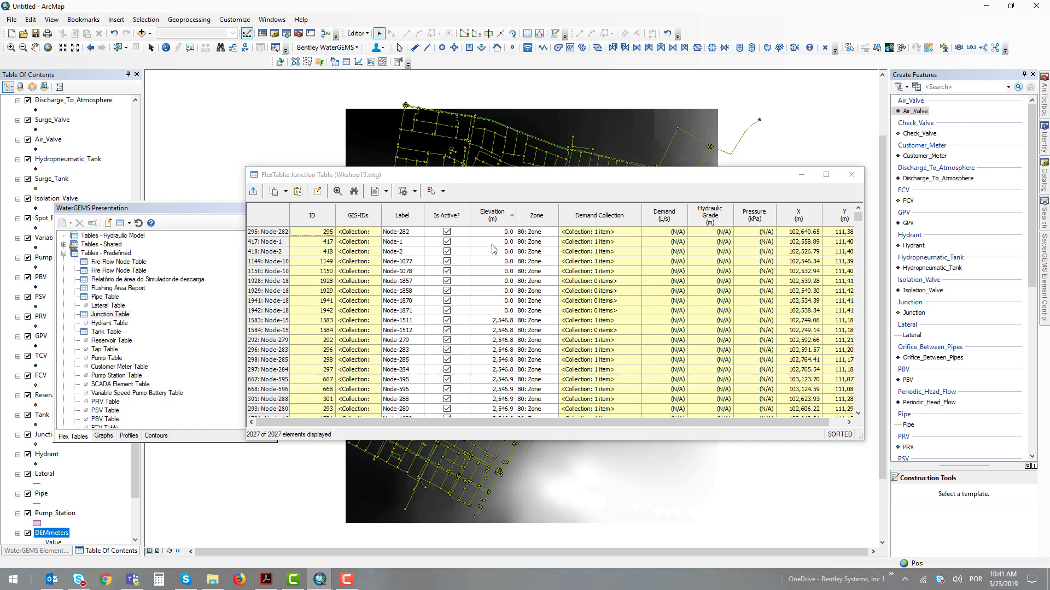
drag(505, 234, 508, 330)
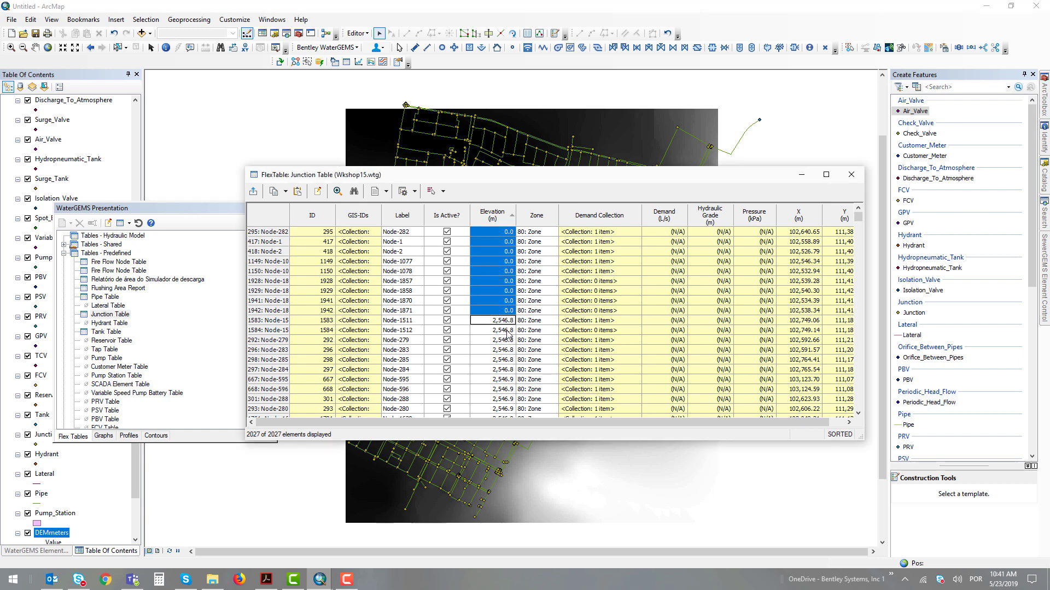
click(508, 330)
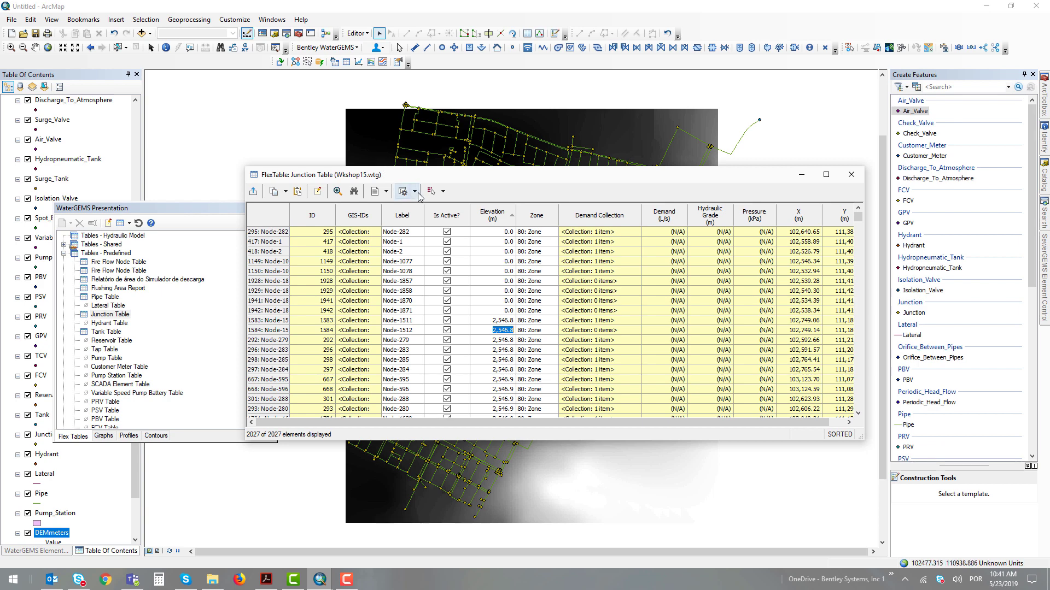
click(358, 33)
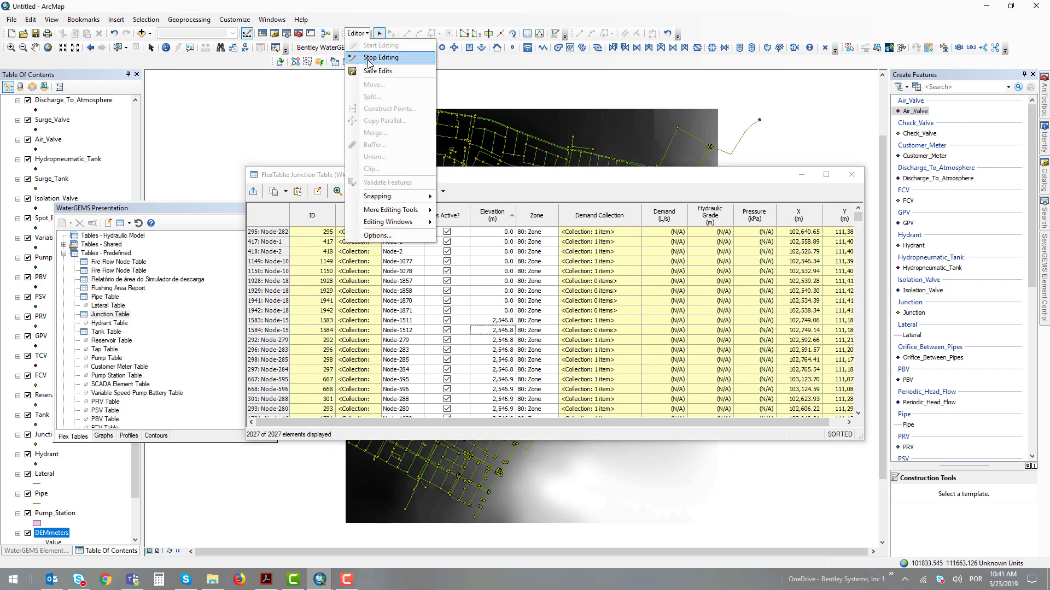
click(361, 57)
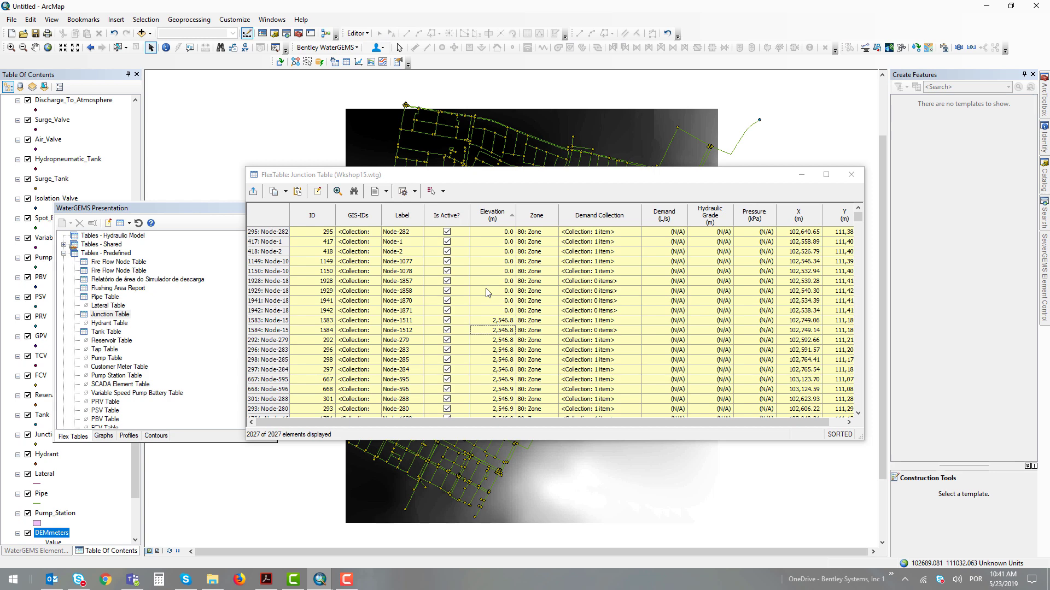
Step: Close the Junction Table and exit ArcMap, overwriting Wkshop15.wtg but discarding the Untitled map
click(851, 175)
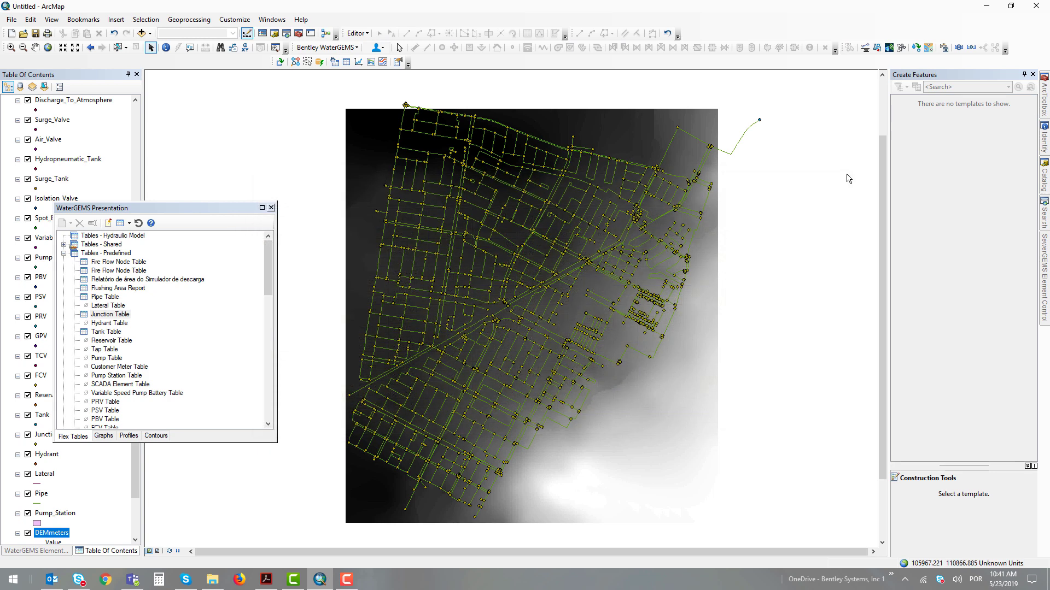
click(1036, 7)
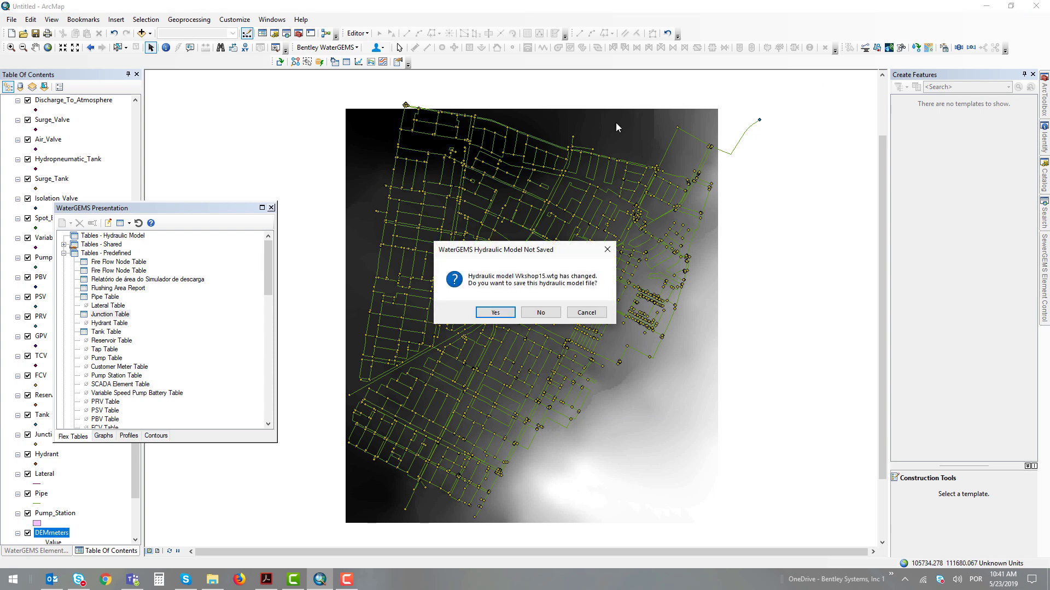
click(498, 317)
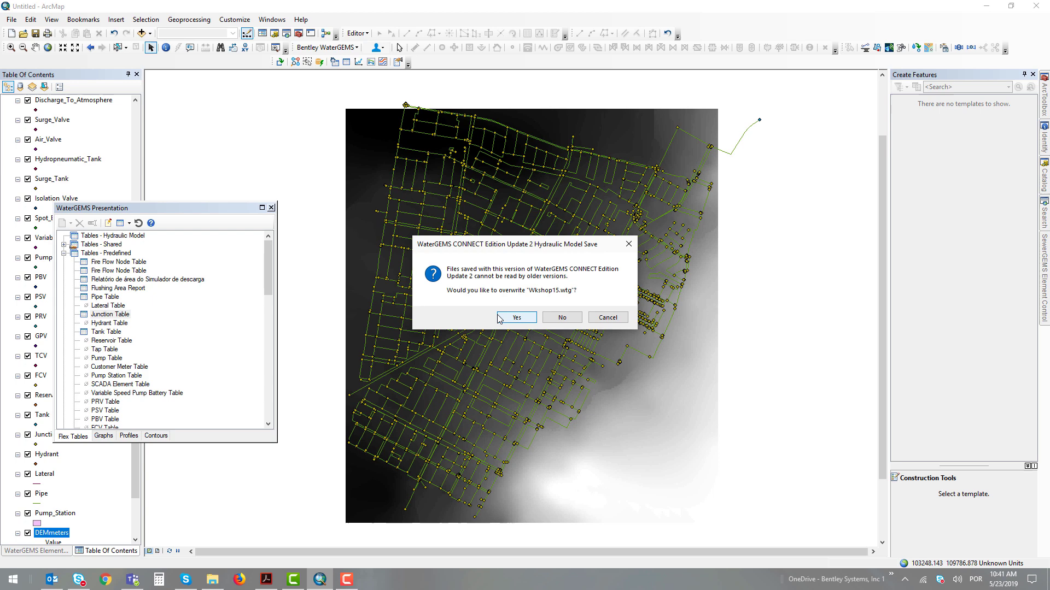
click(522, 320)
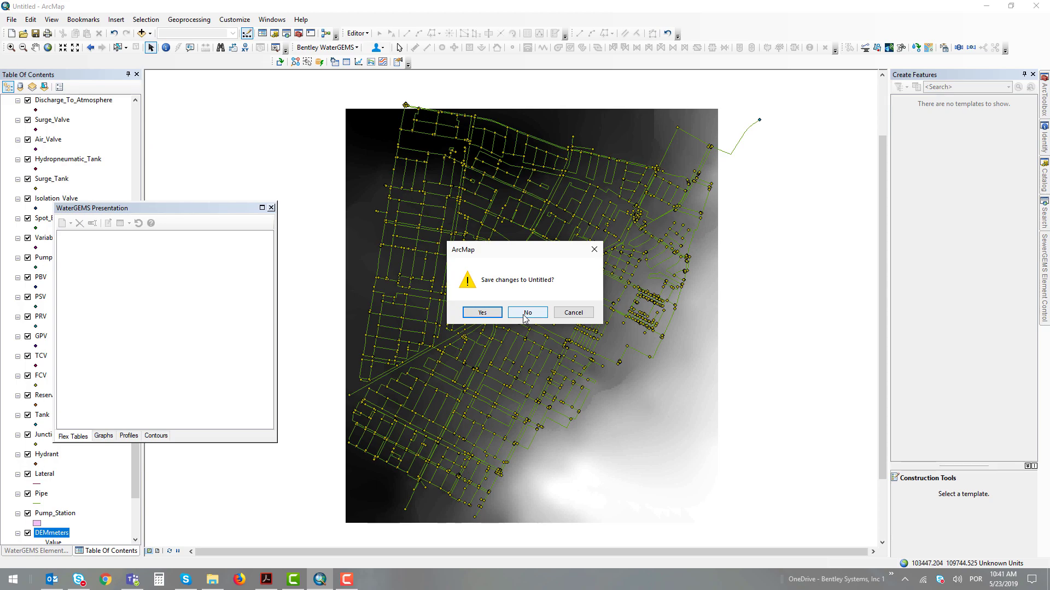
click(525, 316)
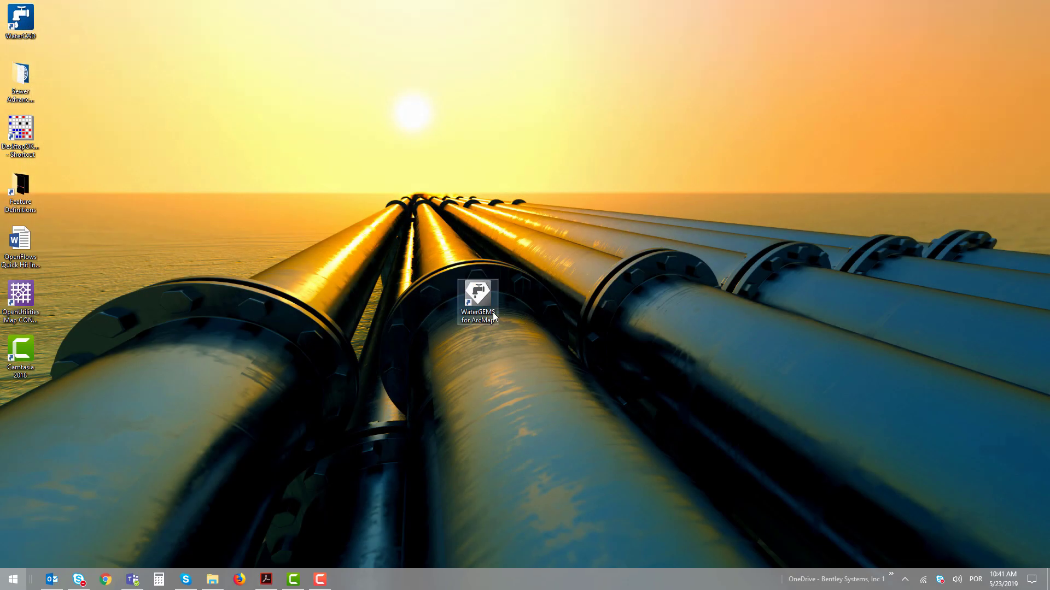
Step: Launch standalone WaterGEMS and open Wkshop15.wtg from WaterDistGIS\TRex, declining change tracking
key(super)
text(waterge)
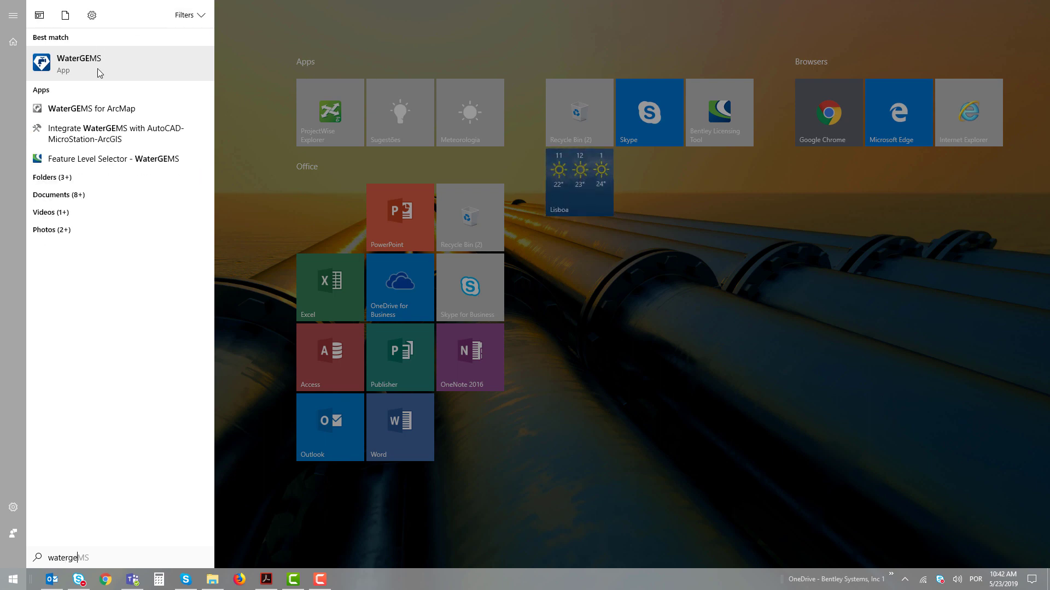
click(98, 68)
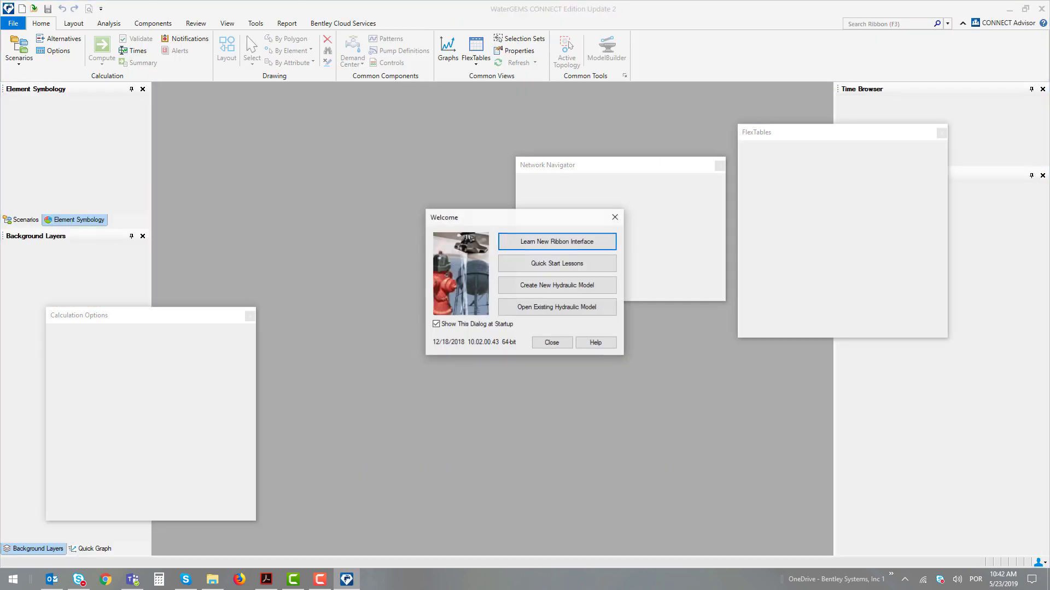
click(587, 307)
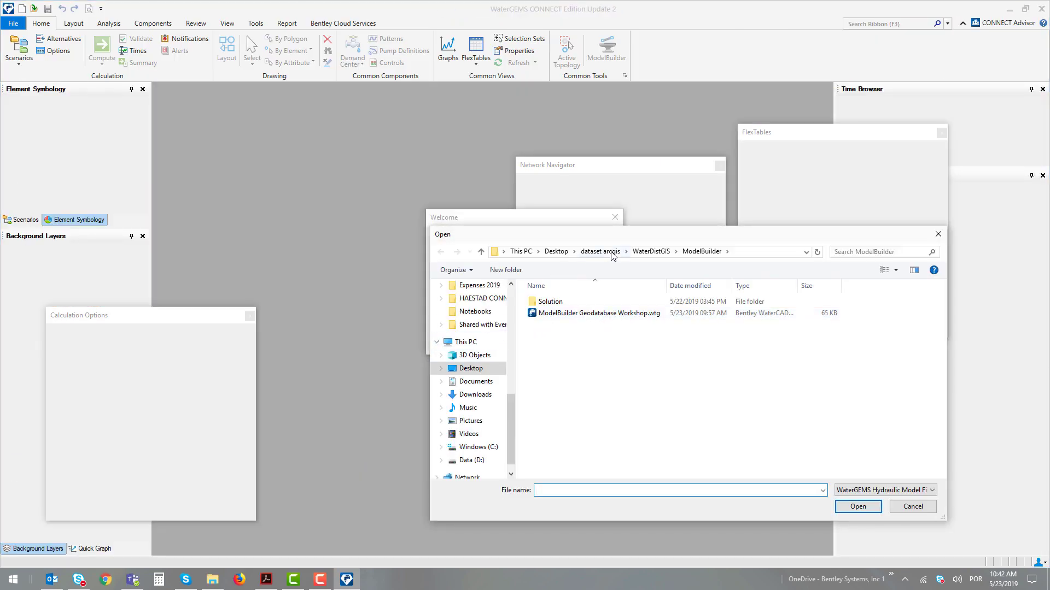
click(659, 254)
double_click(551, 324)
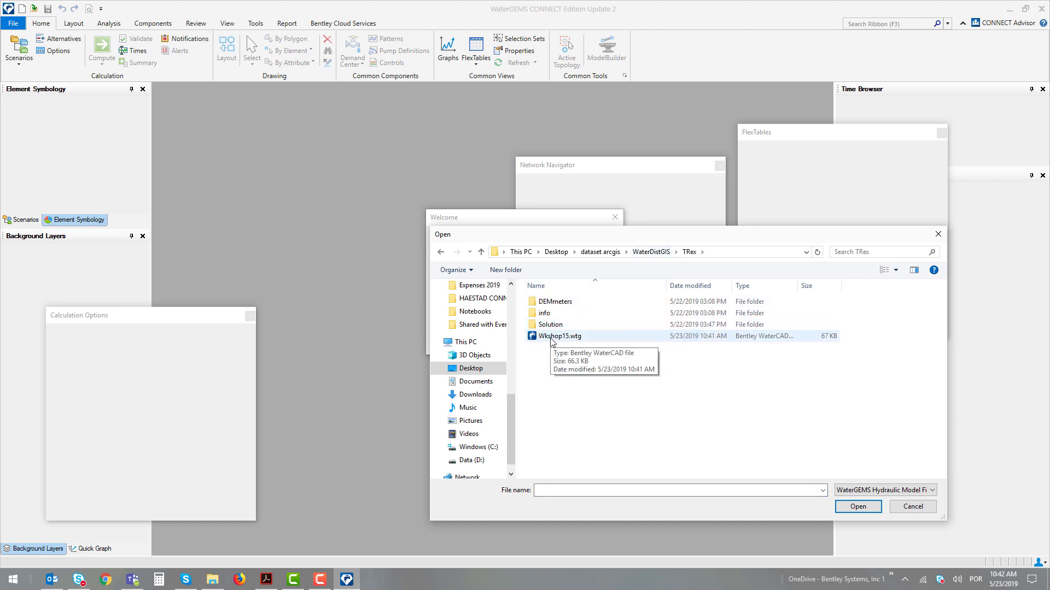
double_click(551, 337)
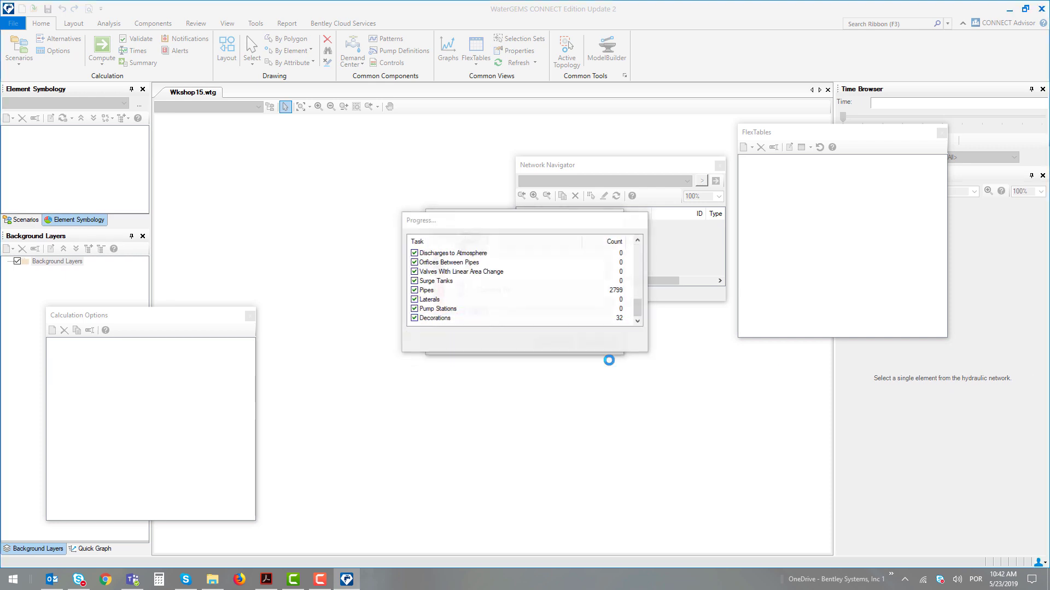
click(613, 340)
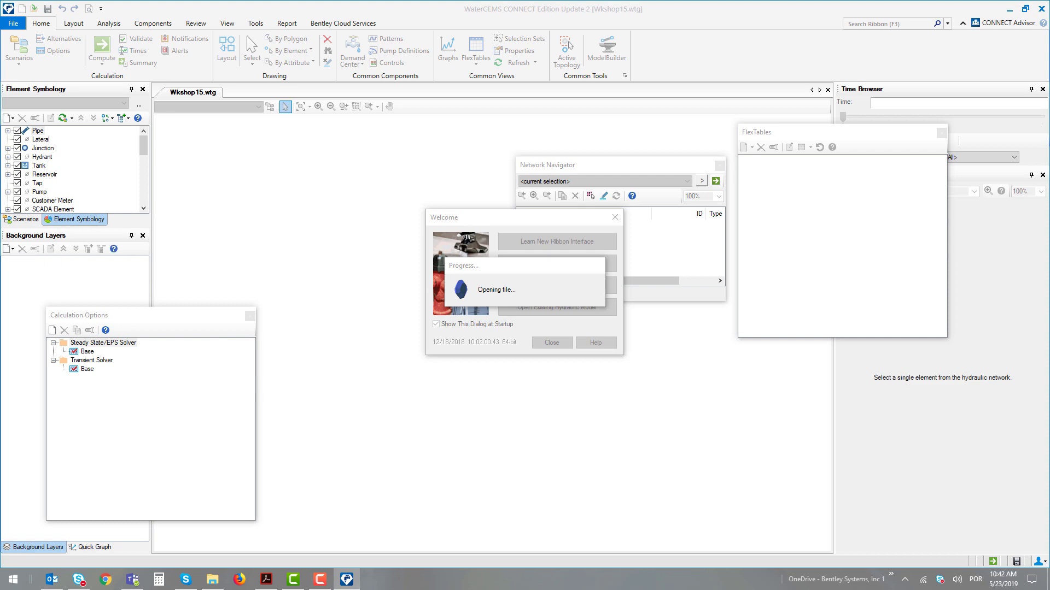
Step: Close the Network Navigator and open the Junction Table from FlexTables
click(720, 165)
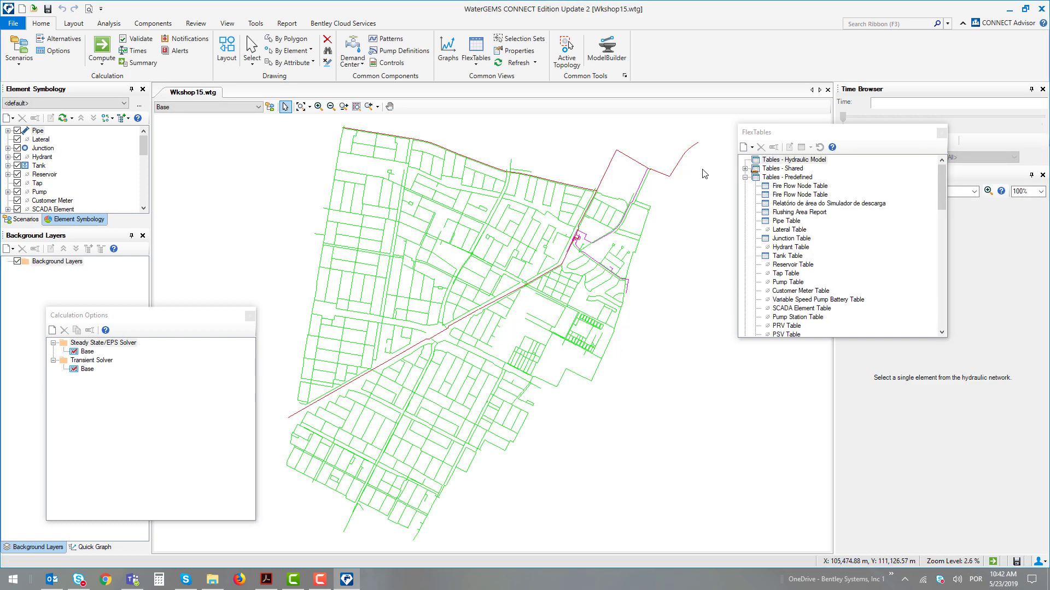
click(791, 239)
double_click(790, 239)
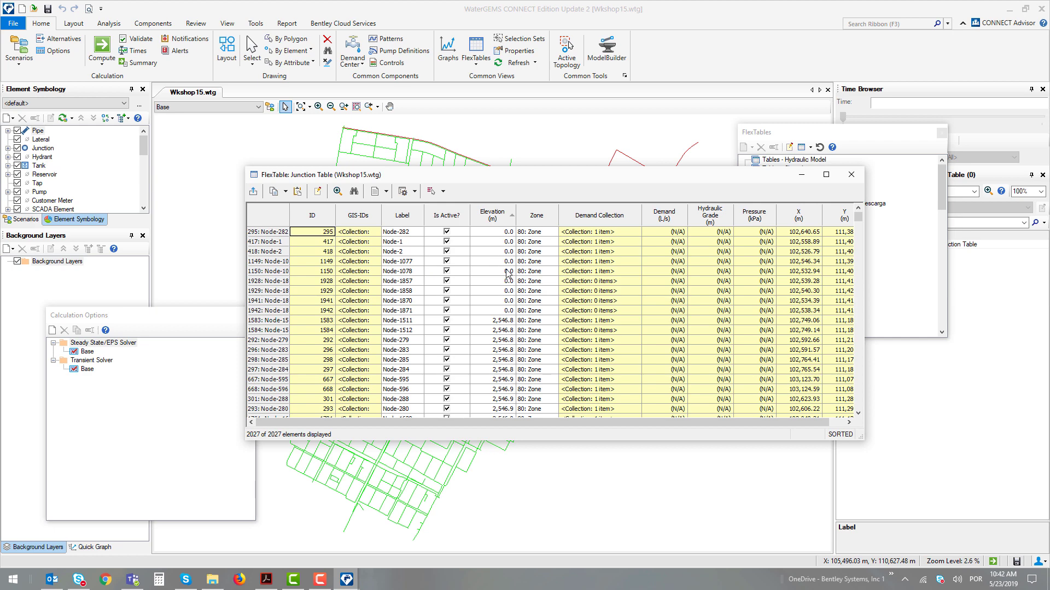
Step: Apply a custom Elevation filter Physical_NodeElevation = 0, leaving 9 of 2027 junctions
right_click(496, 221)
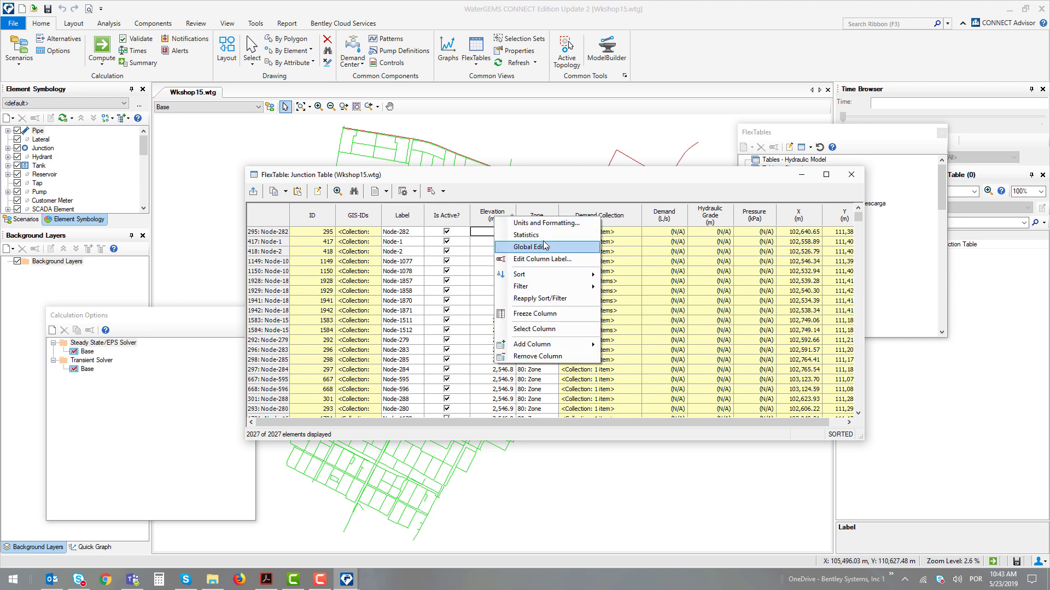
mouse_move(547, 288)
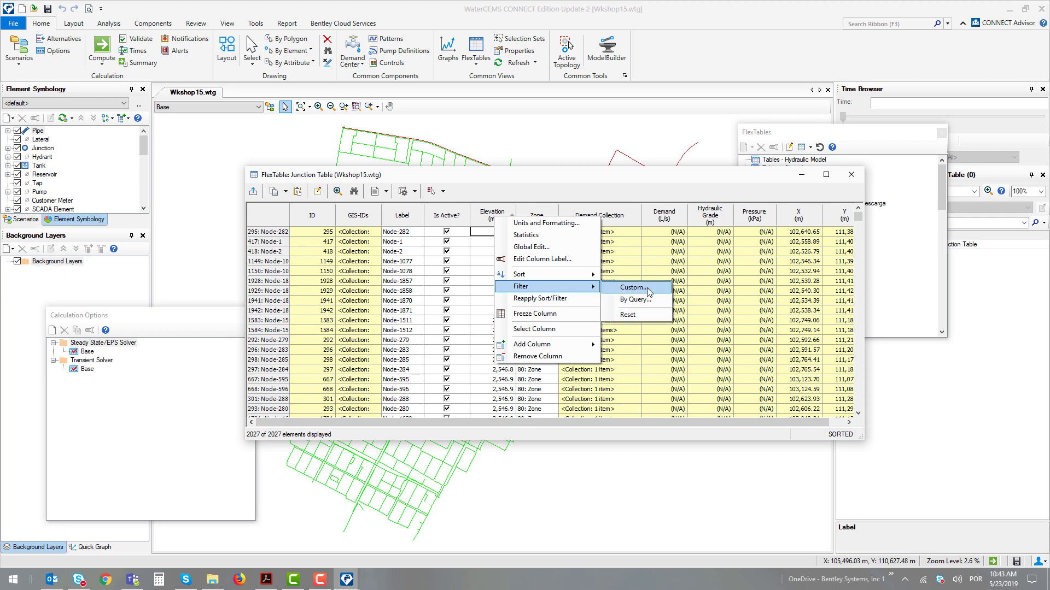
click(648, 289)
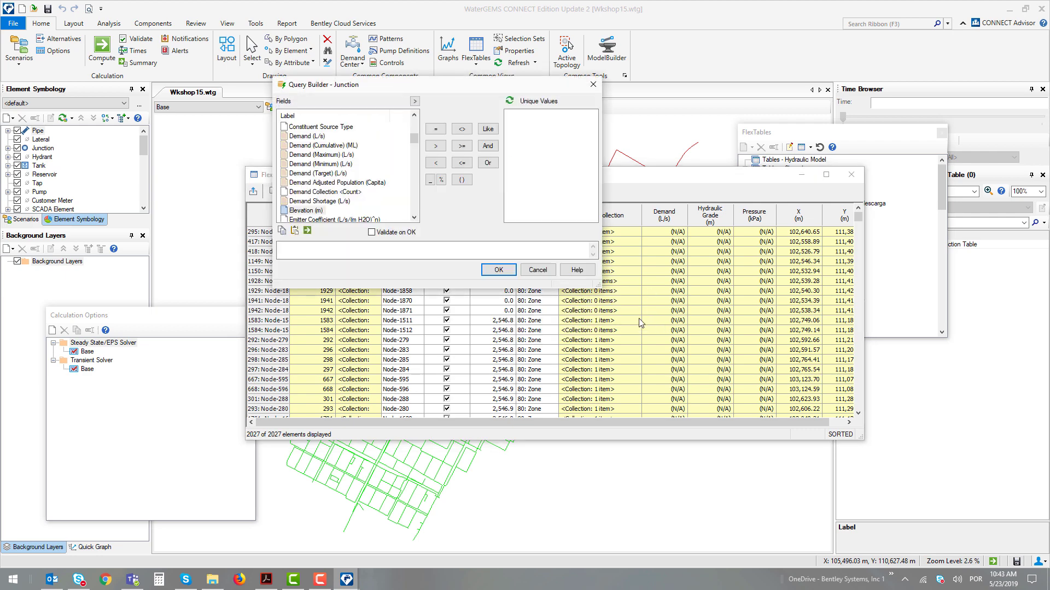
drag(600, 288, 646, 330)
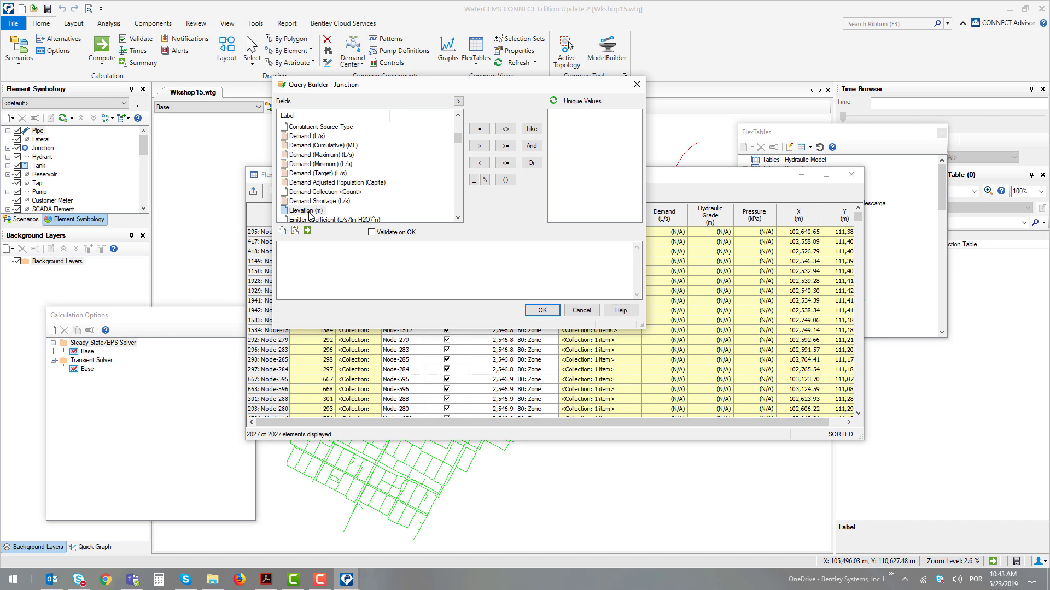
double_click(309, 211)
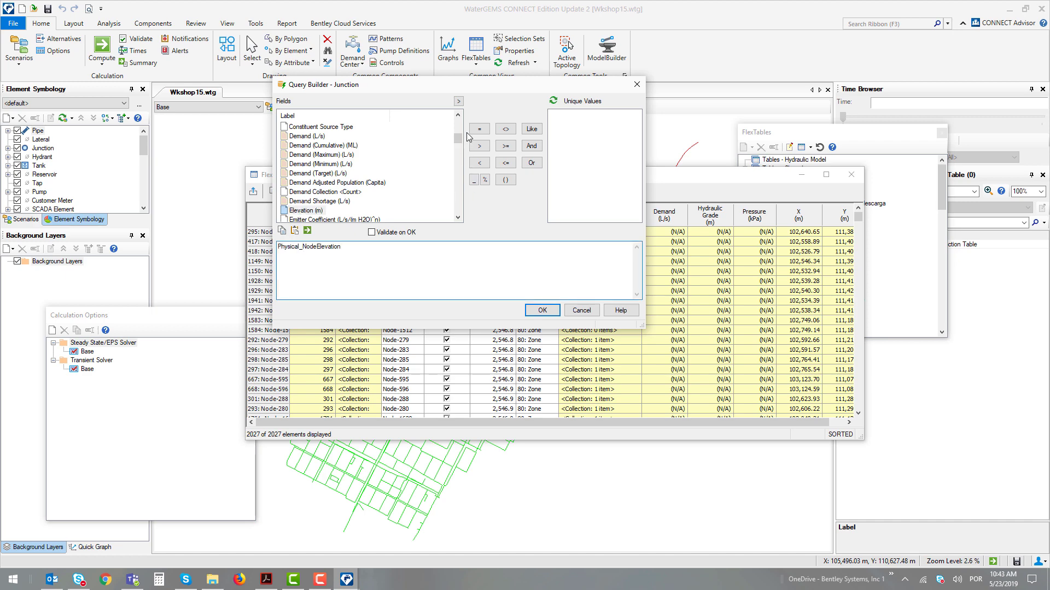
click(483, 132)
click(542, 311)
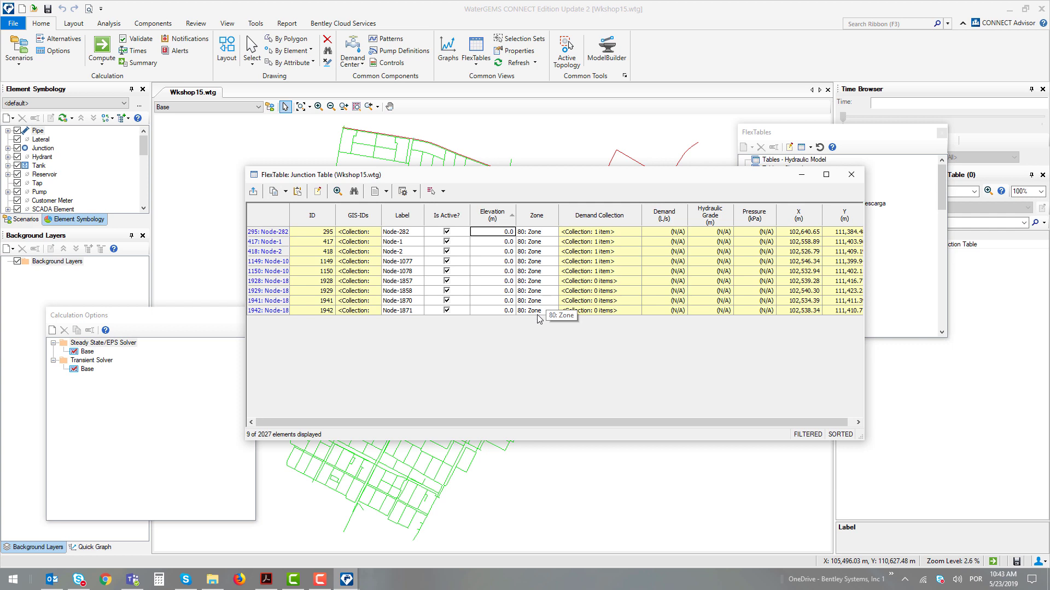
Step: Use Global Edit with Operation Set to give the filtered Elevation column a value of 2555
right_click(495, 218)
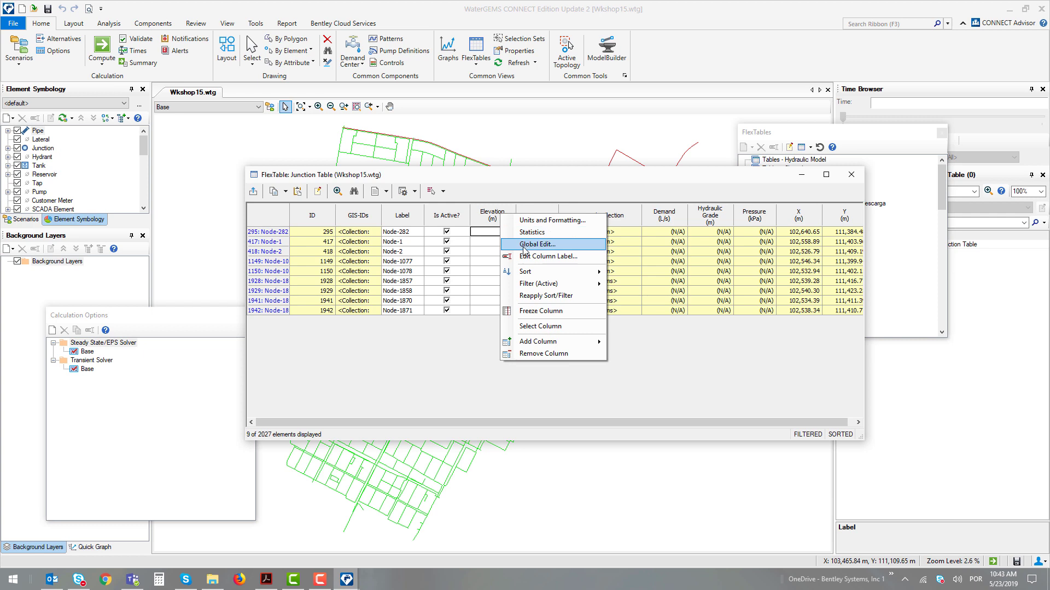
click(524, 245)
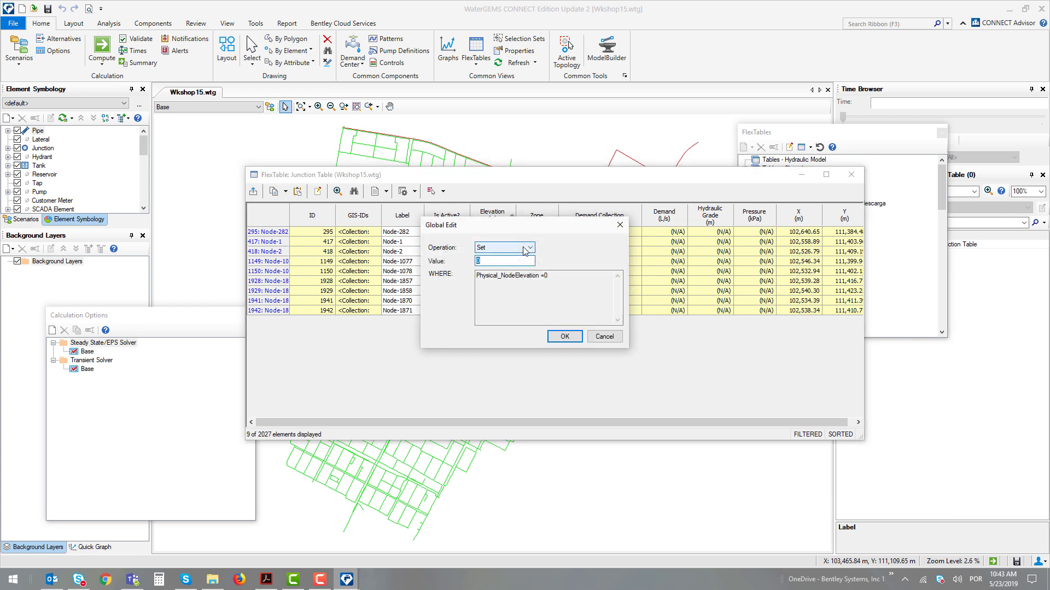
drag(515, 206, 680, 202)
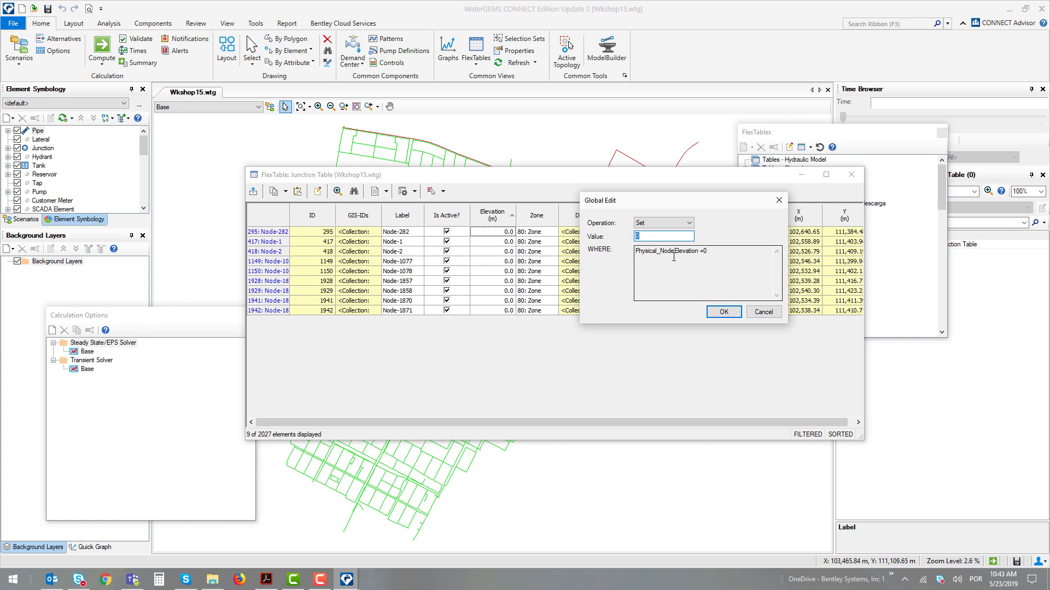
drag(712, 258, 544, 252)
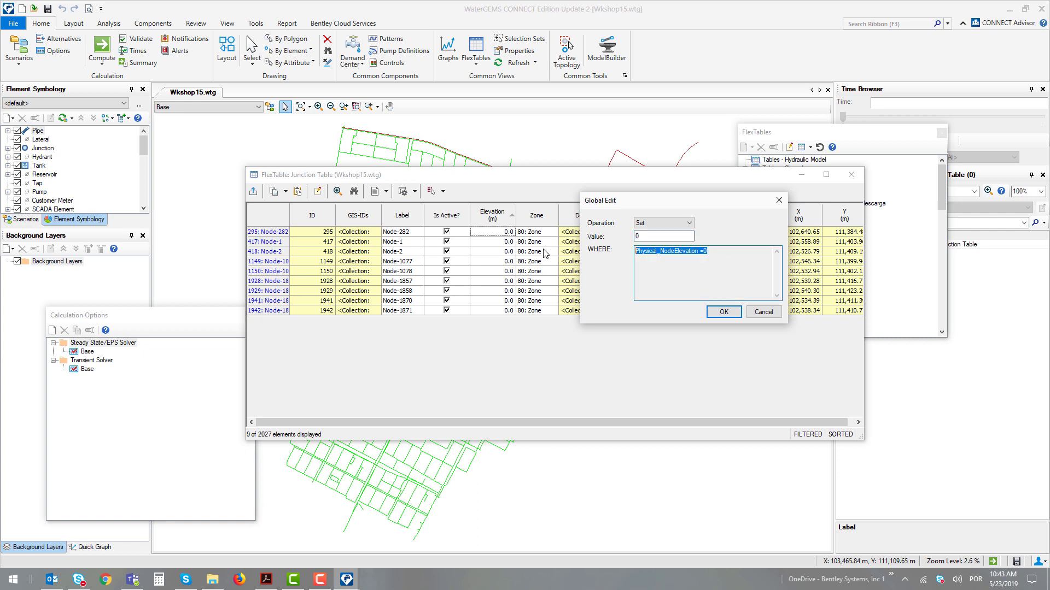
click(655, 251)
drag(635, 252, 704, 255)
drag(646, 204, 614, 257)
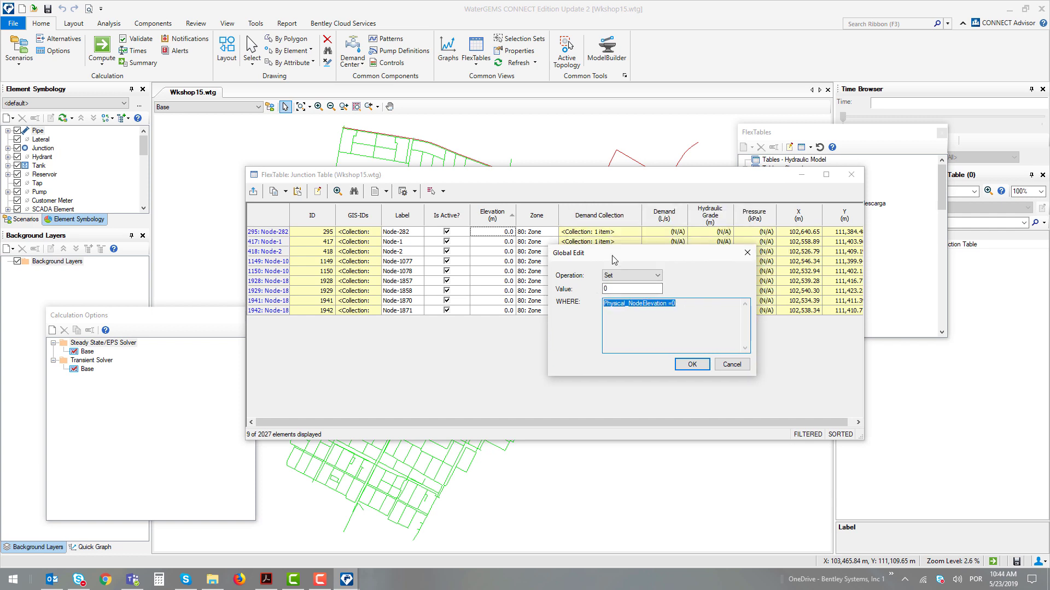
double_click(629, 289)
text(2555)
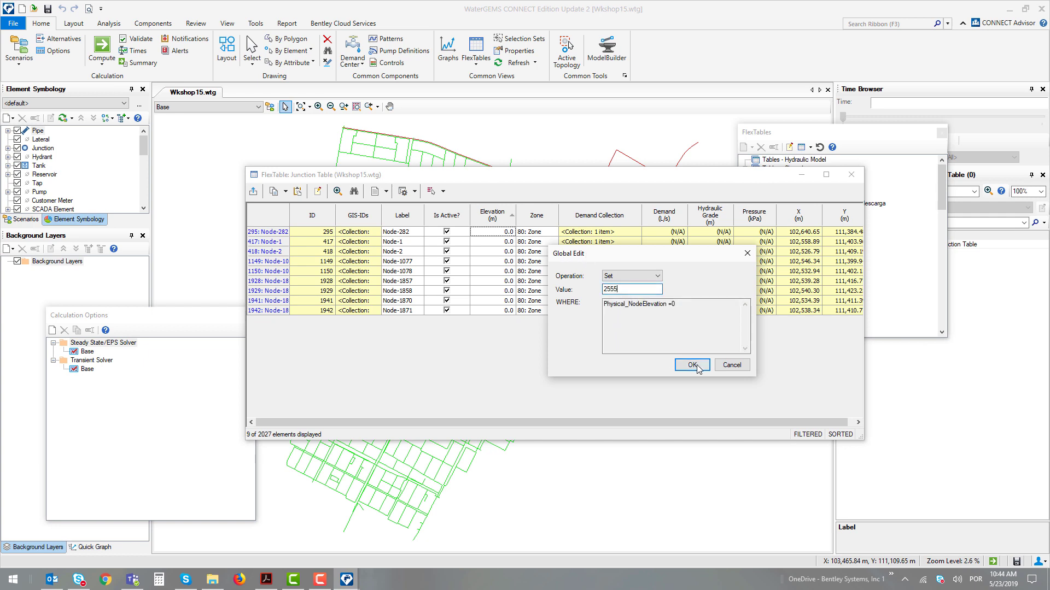
click(693, 364)
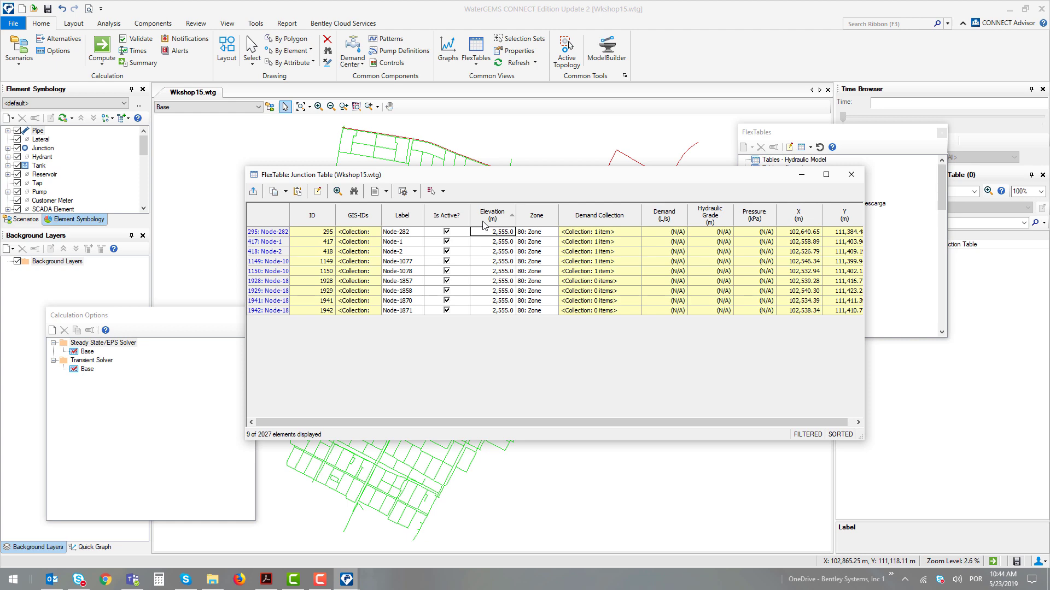
Step: Reopen the Junction FlexTable and check that the Elevation filter now shows 0 of 2027 junctions
click(851, 176)
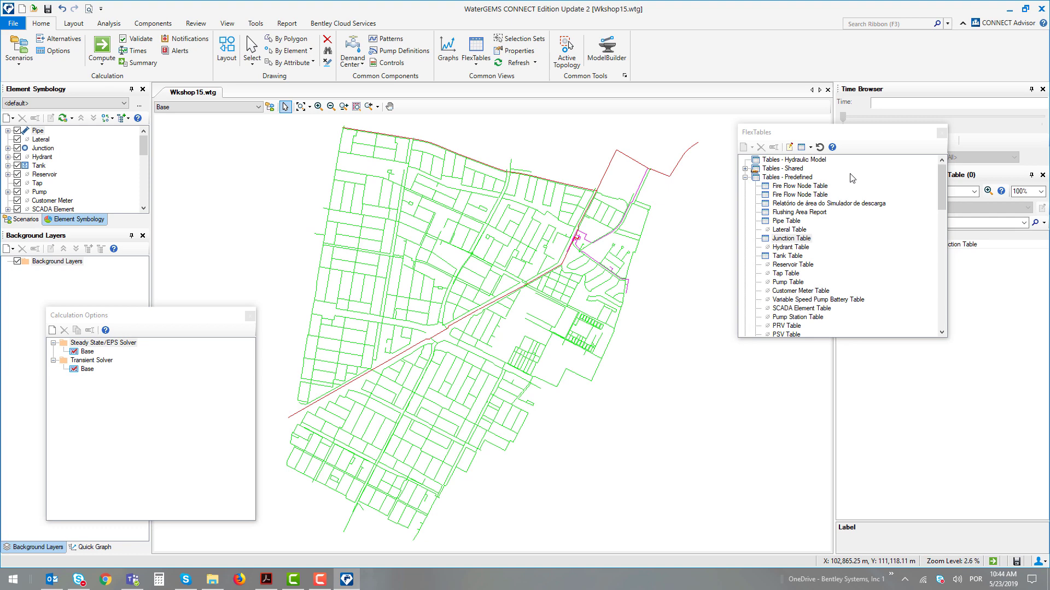
double_click(791, 239)
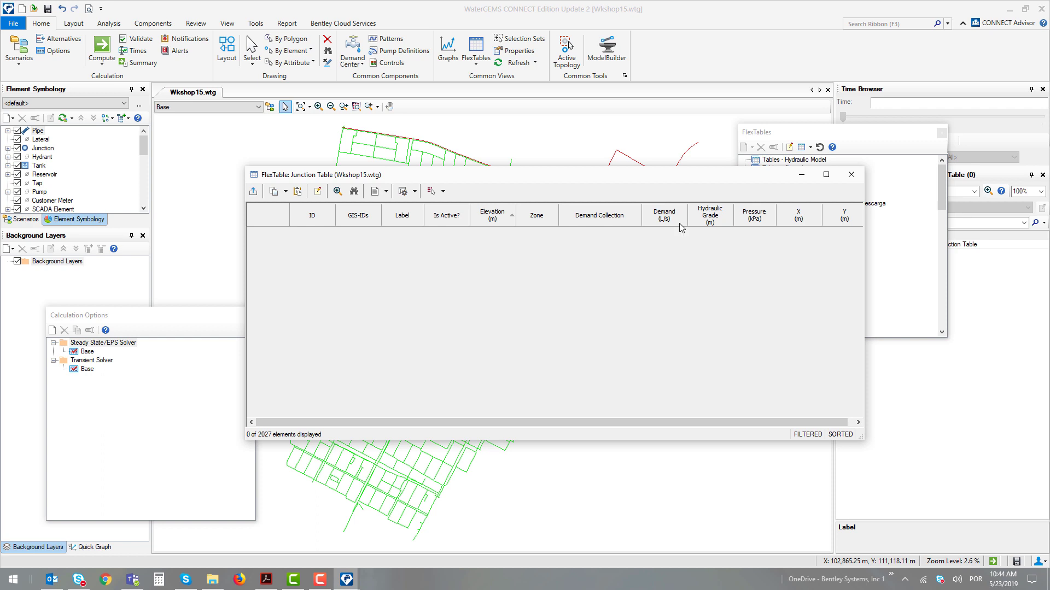
right_click(500, 225)
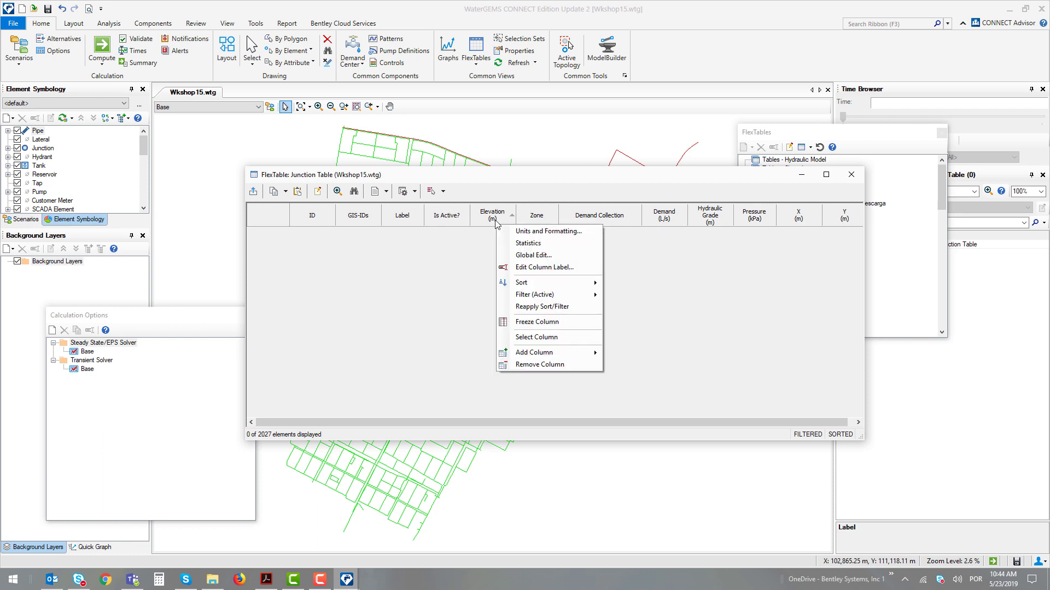
mouse_move(522, 299)
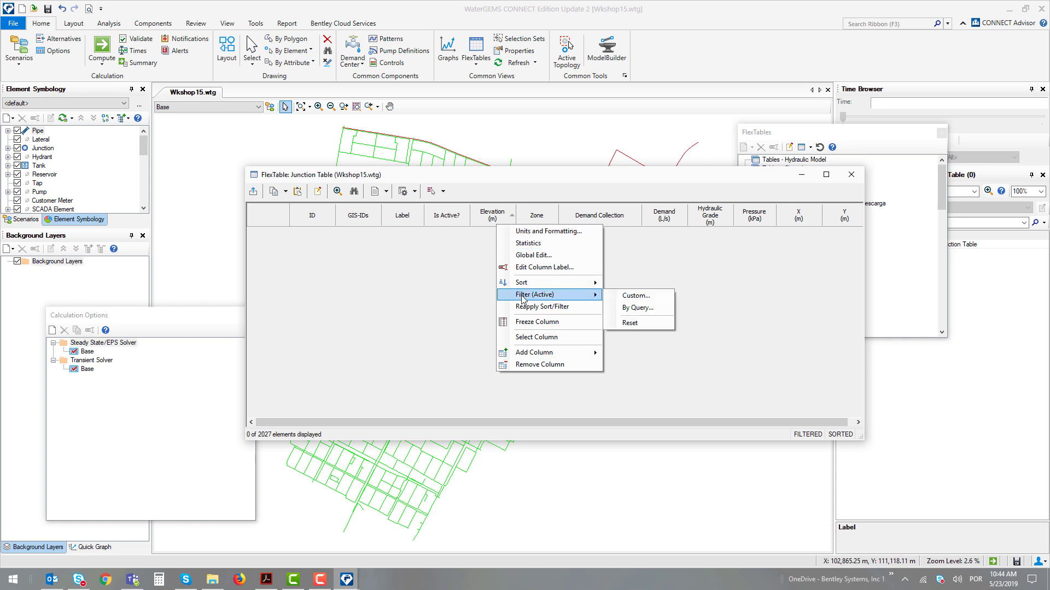